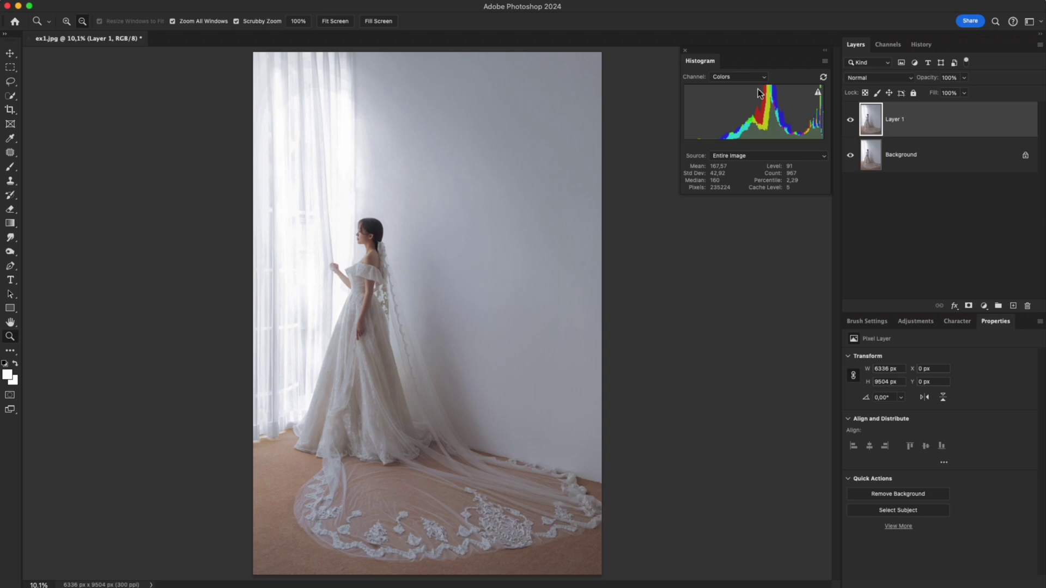
Switch the histogram to Luminosity and open ex1.jpg in the Camera Raw filter.
{"action": "left_click", "coordinate": [748, 76]}
{"action": "left_click", "coordinate": [740, 64]}
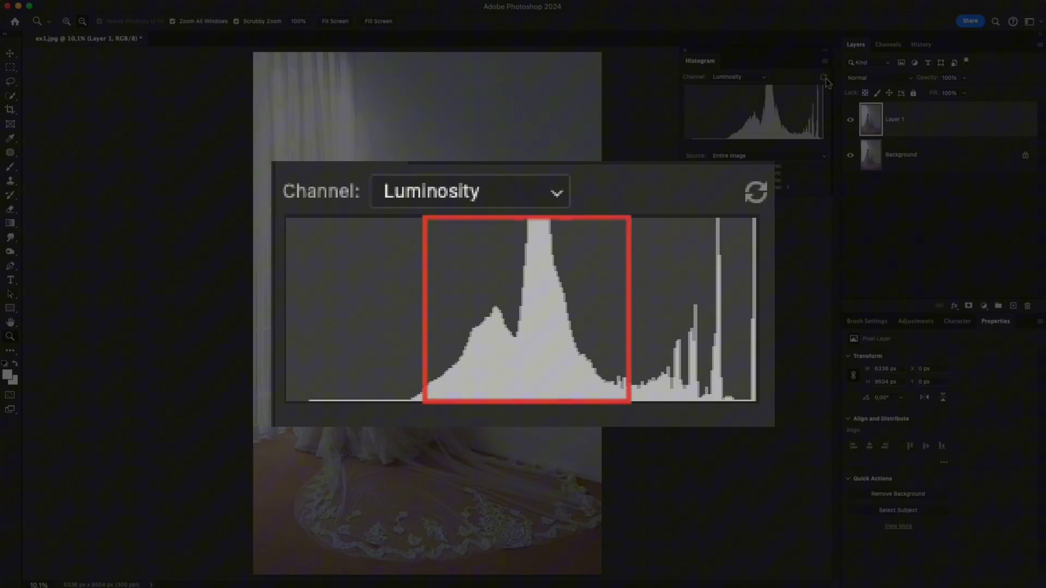
{"action": "key", "text": "ctrl+shift+a"}
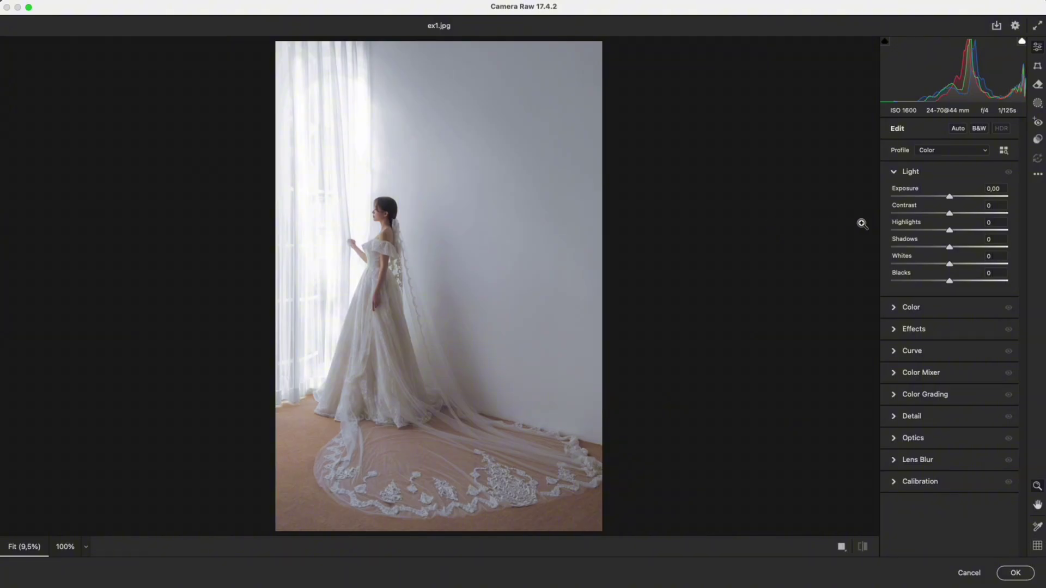
Drag Highlights down to -100 and Whites up to +50 on the bride photo.
{"action": "left_click_drag", "start_coordinate": [948, 231], "coordinate": [869, 236]}
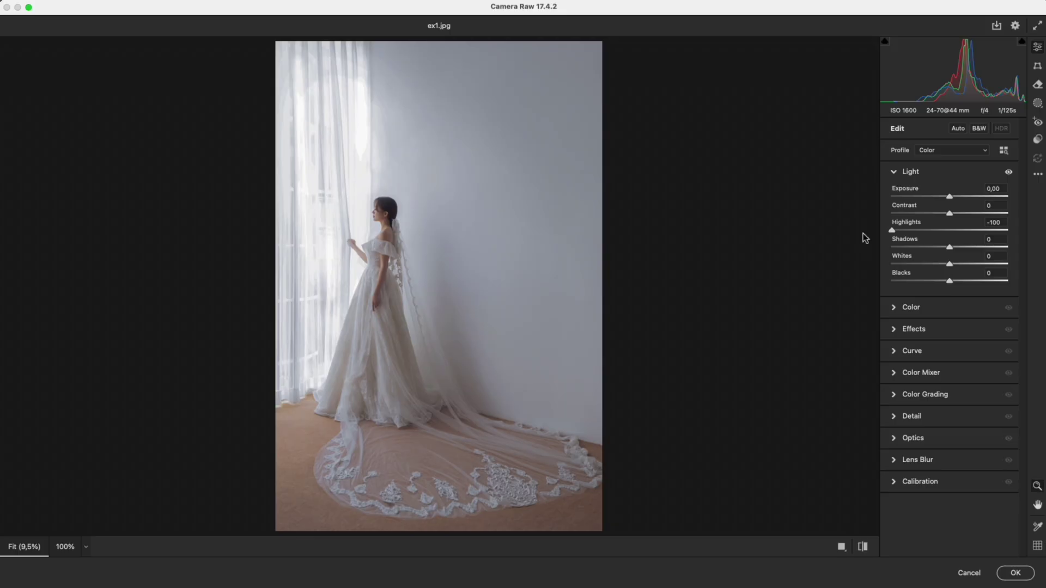
{"action": "left_click_drag", "start_coordinate": [953, 265], "coordinate": [981, 276]}
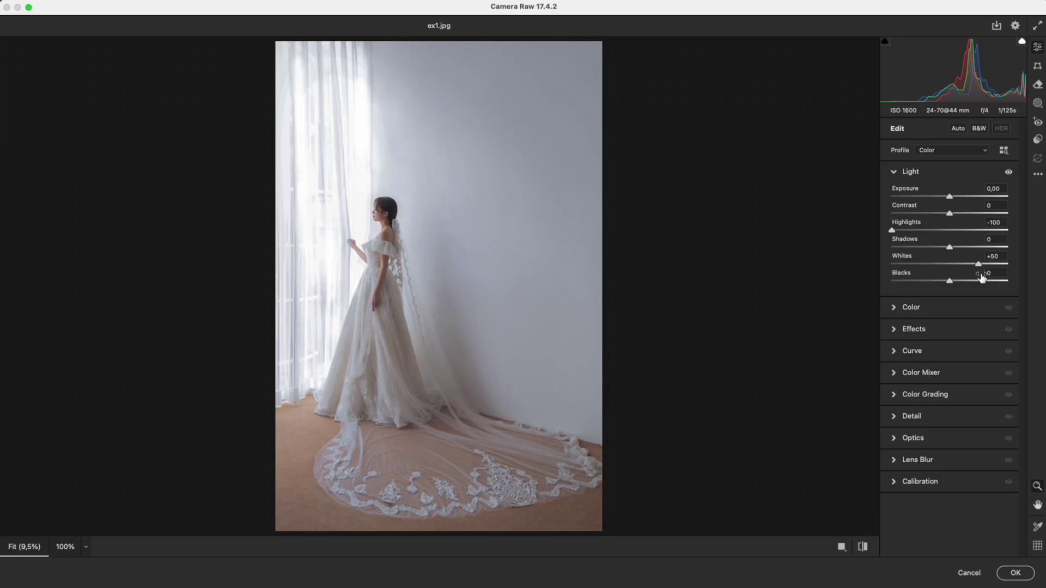
Lift the tone curve midpoint to about Input 125 / Output 151, then toggle the preview to compare.
{"action": "left_click", "coordinate": [933, 352]}
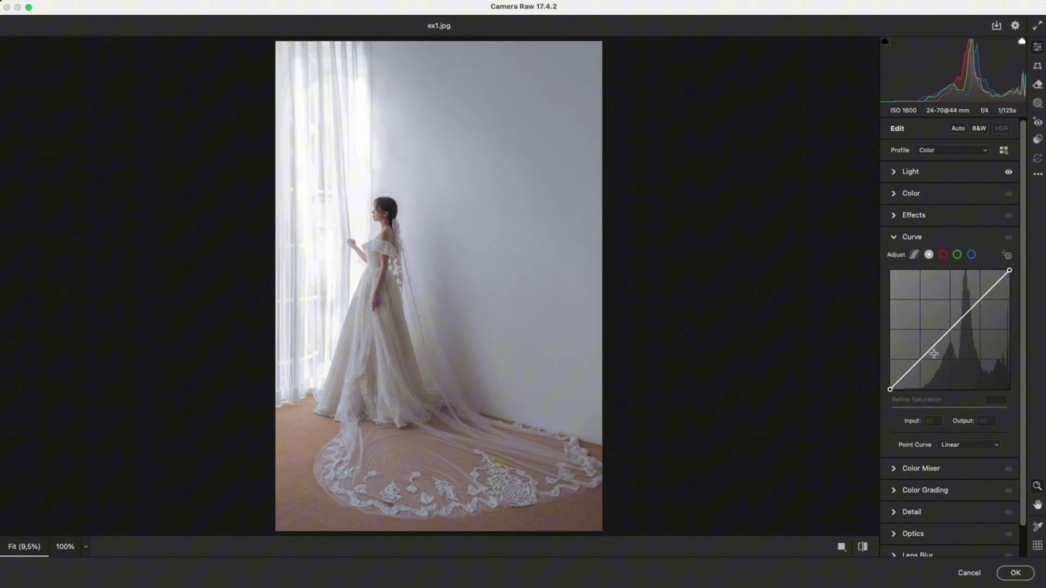
{"action": "left_click_drag", "start_coordinate": [948, 332], "coordinate": [949, 318]}
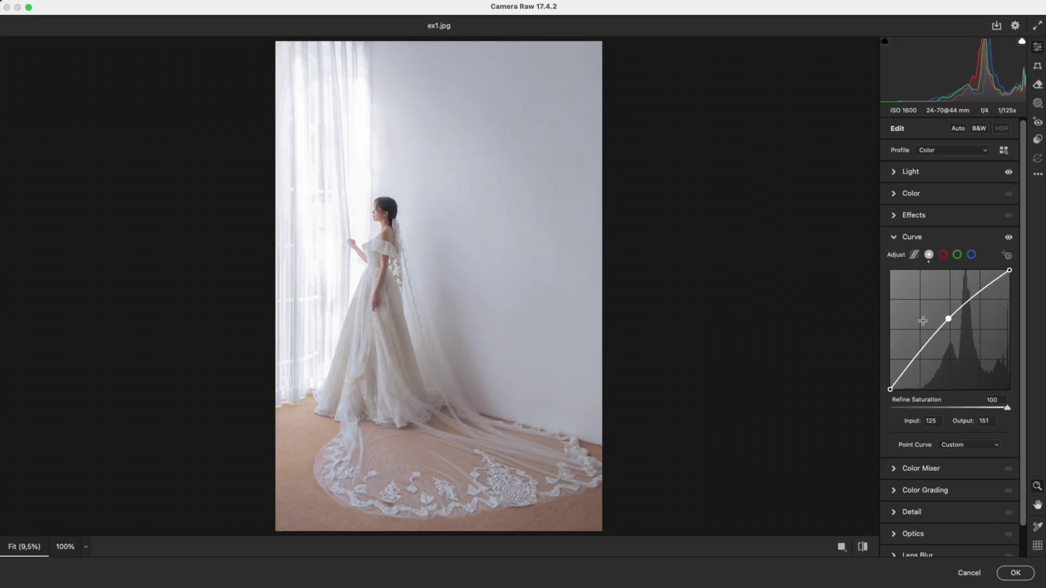
{"action": "key", "text": "p"}
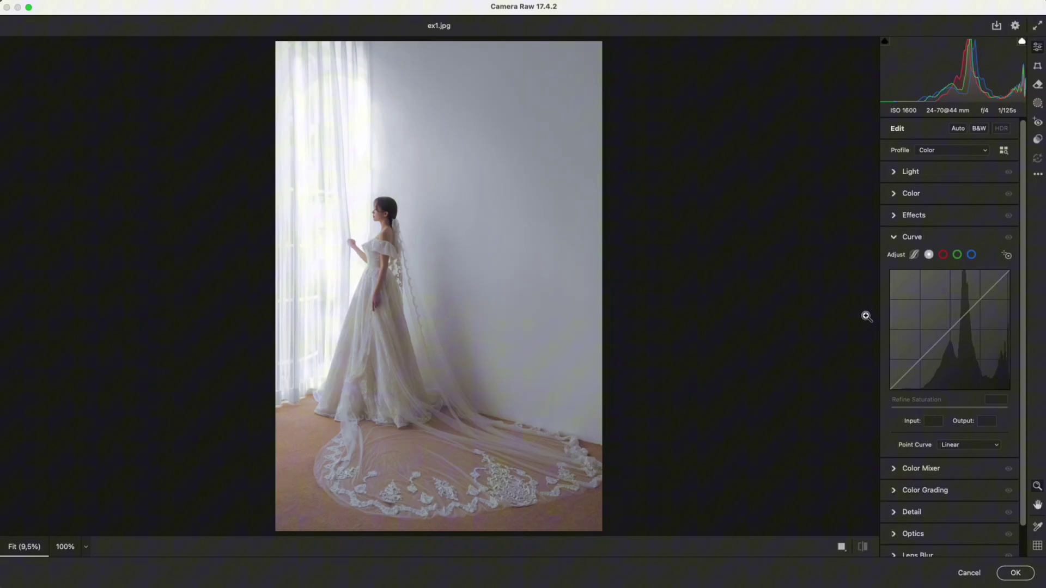
{"action": "key", "text": "p"}
{"action": "key", "text": "p"}
{"action": "key", "text": "p"}
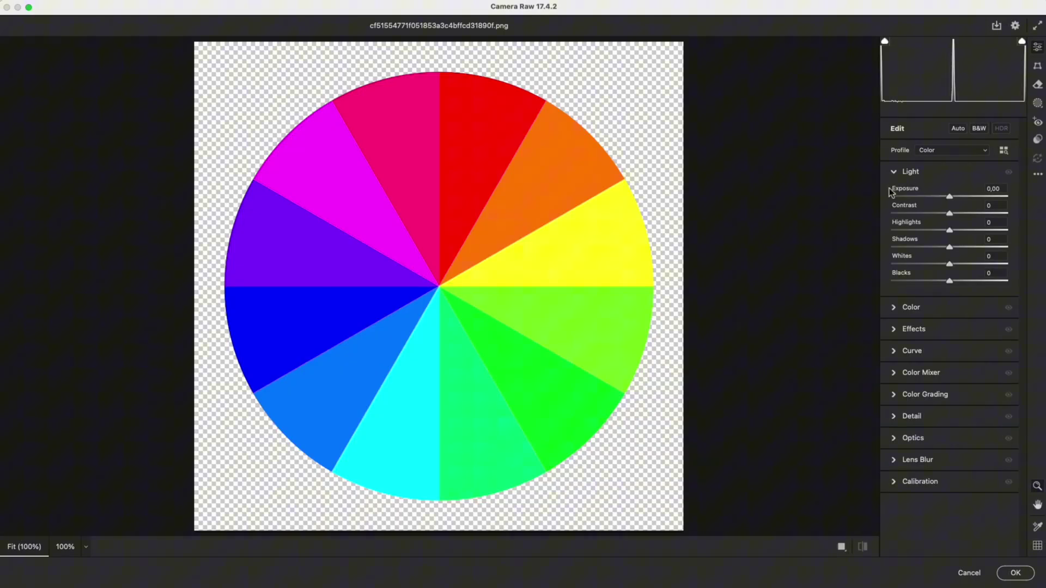
{"action": "left_click_drag", "start_coordinate": [949, 197], "coordinate": [1034, 201]}
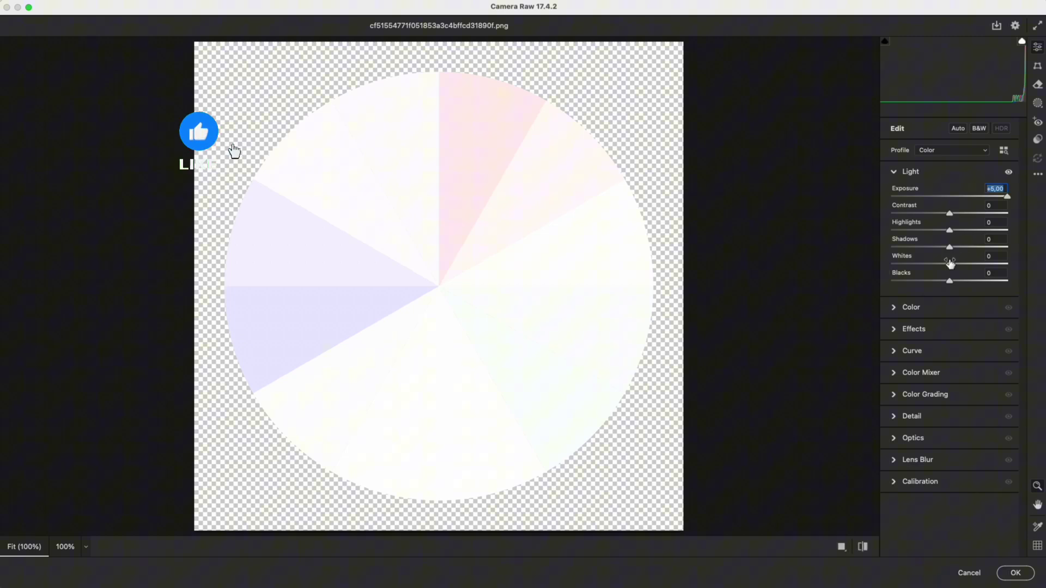
{"action": "left_click_drag", "start_coordinate": [949, 263], "coordinate": [1007, 264]}
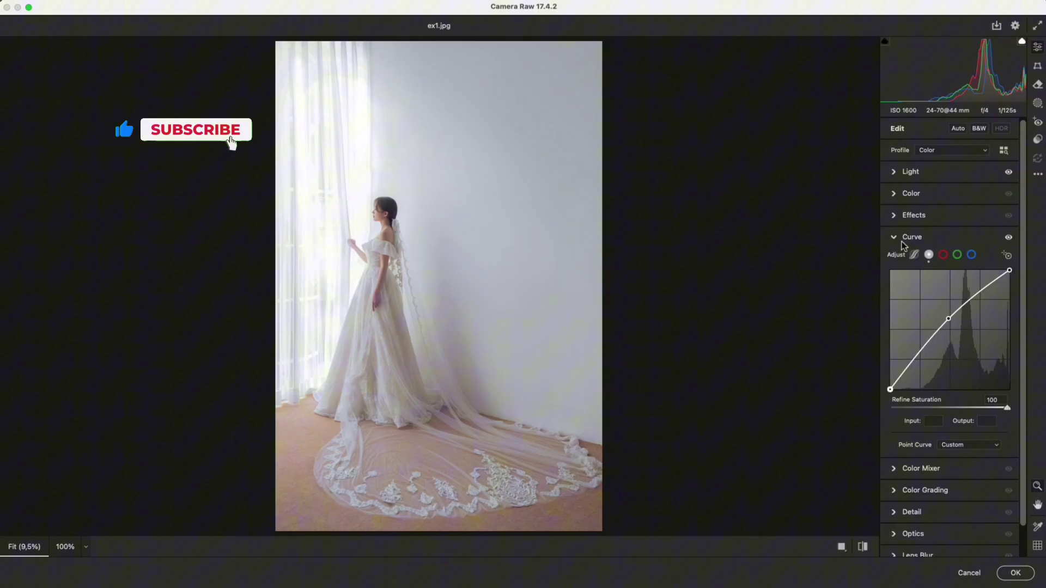
Set Vibrance +10, Temperature +5 and Tint -4 to warm the photo slightly.
{"action": "left_click", "coordinate": [946, 195]}
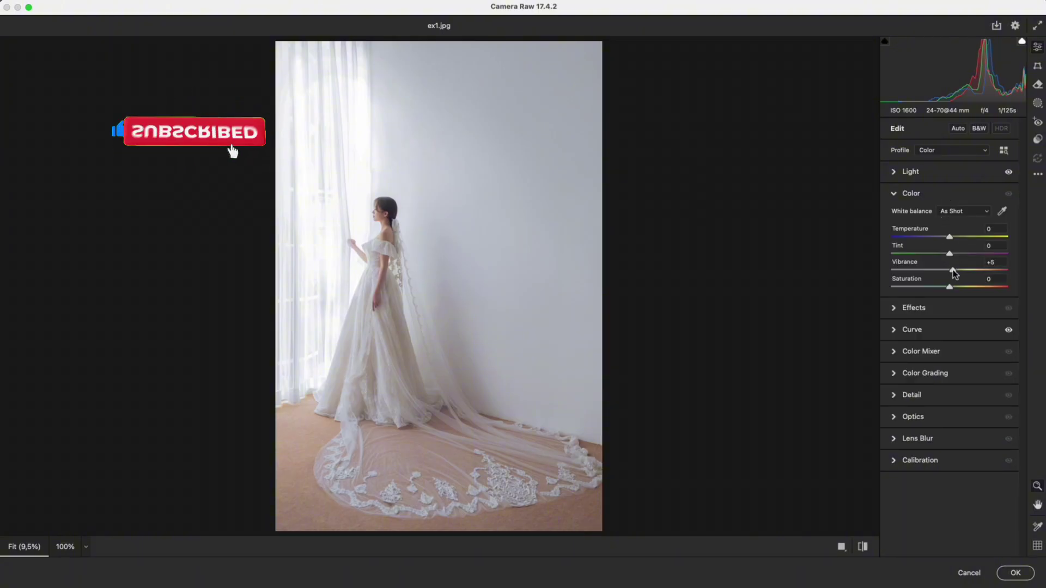
{"action": "left_click_drag", "start_coordinate": [949, 270], "coordinate": [957, 274]}
{"action": "left_click_drag", "start_coordinate": [949, 236], "coordinate": [949, 256]}
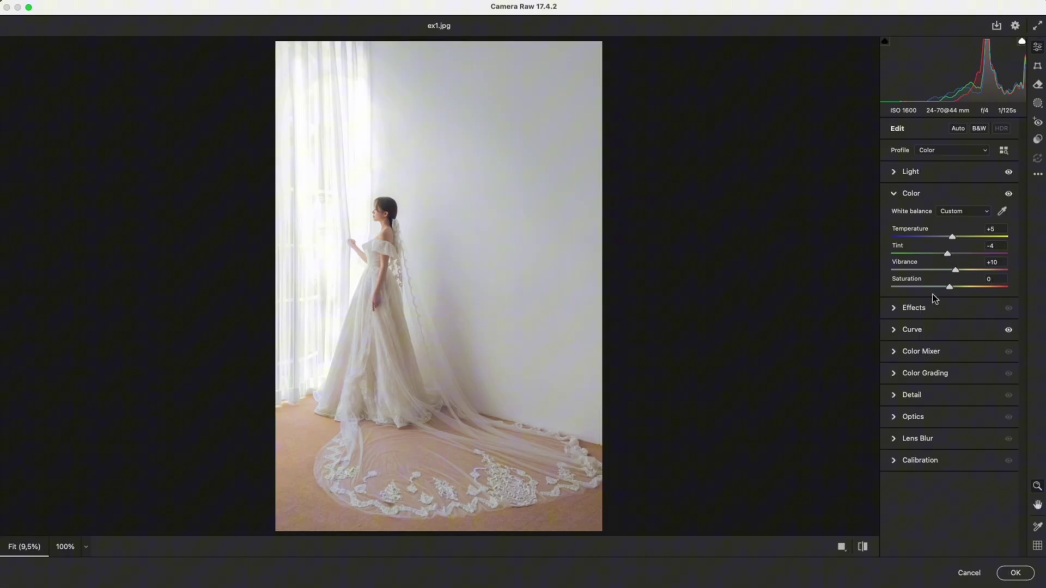
Nudge the red channel curve up in the midtones and select the blue channel curve.
{"action": "left_click", "coordinate": [932, 331]}
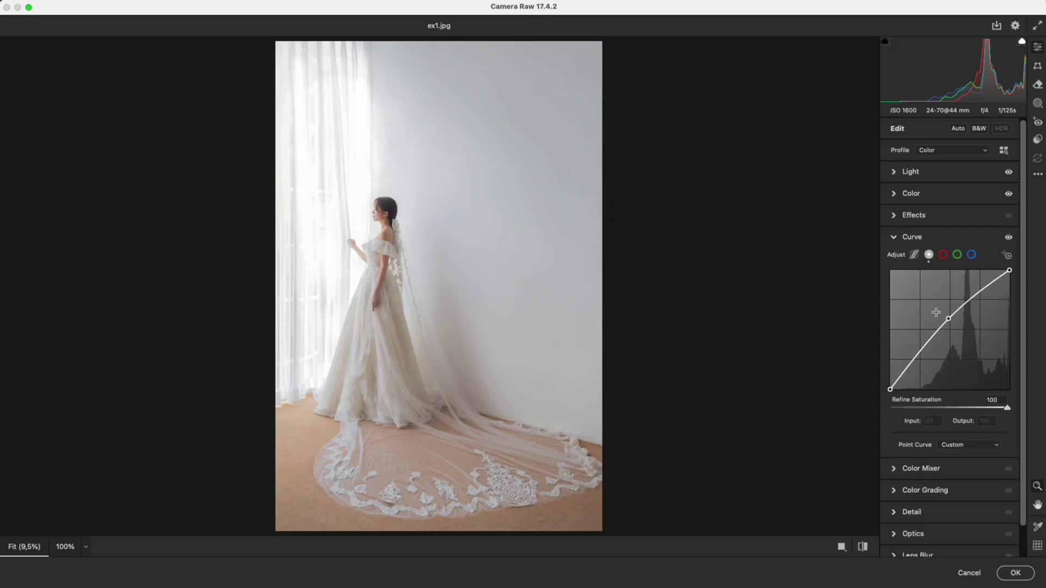
{"action": "left_click", "coordinate": [944, 256]}
{"action": "left_click_drag", "start_coordinate": [951, 329], "coordinate": [952, 325]}
{"action": "left_click", "coordinate": [971, 255]}
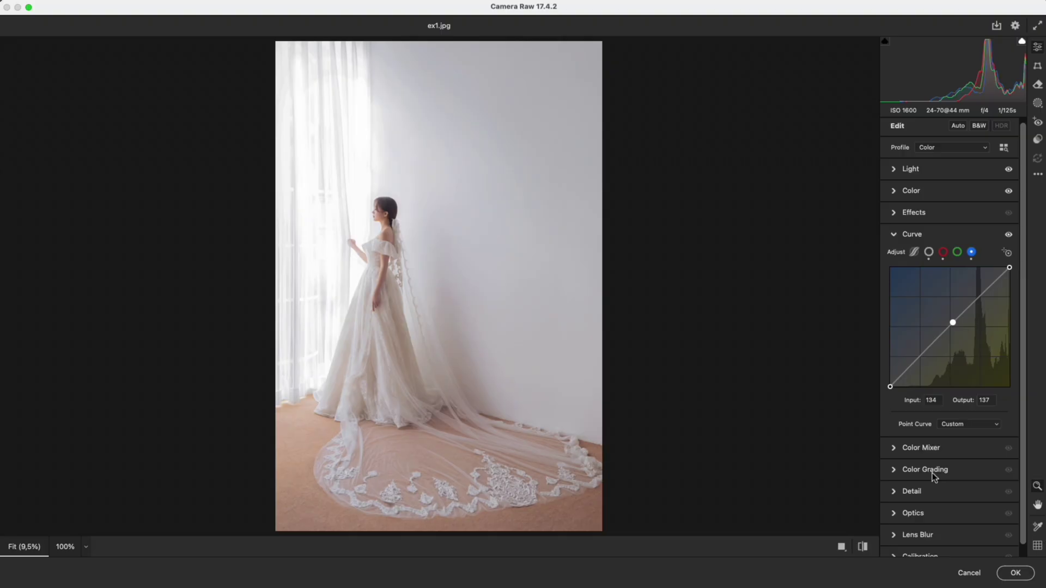
Set Green Primary Hue to +23 and Yellows saturation to -42, then show the masking options.
{"action": "scroll", "coordinate": [923, 479], "scroll_direction": "down", "scroll_amount": 1}
{"action": "left_click", "coordinate": [906, 546]}
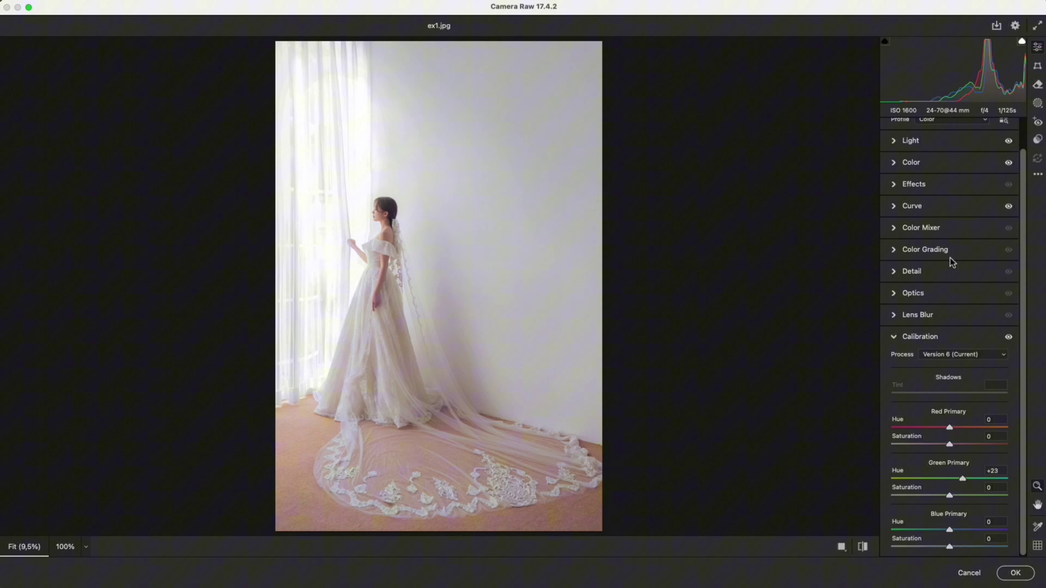
{"action": "left_click", "coordinate": [956, 229]}
{"action": "left_click_drag", "start_coordinate": [950, 375], "coordinate": [924, 380]}
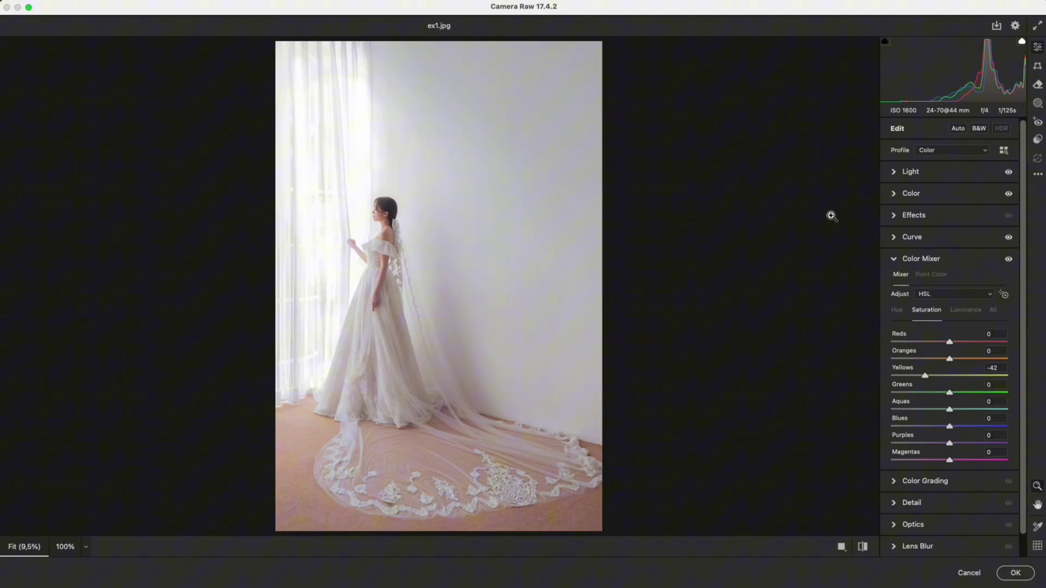
{"action": "left_click", "coordinate": [1038, 103]}
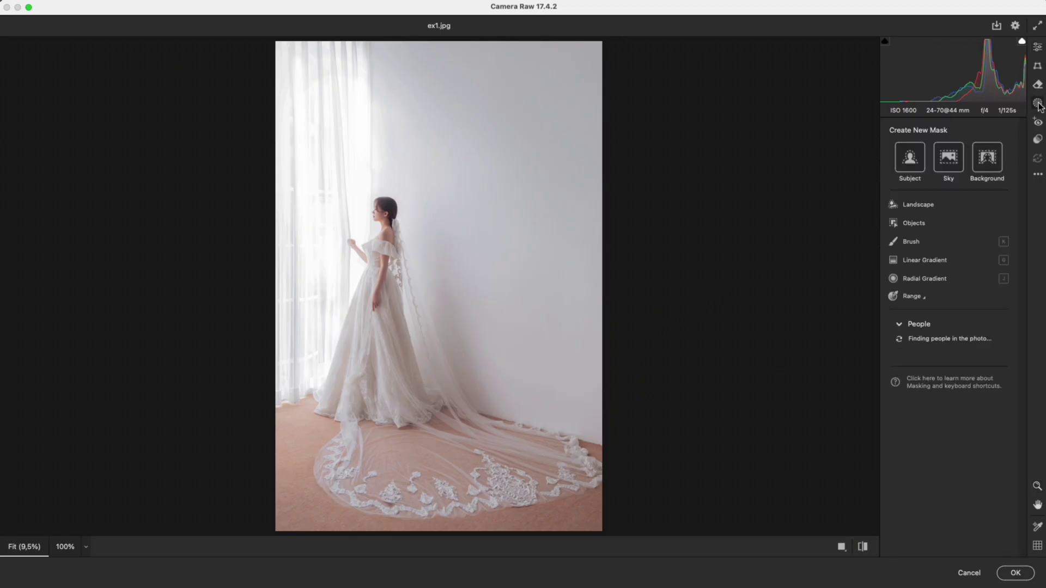
Paint a Feather 17 brush mask over the floor and veil train.
{"action": "left_click", "coordinate": [950, 226]}
{"action": "left_click_drag", "start_coordinate": [904, 319], "coordinate": [912, 321]}
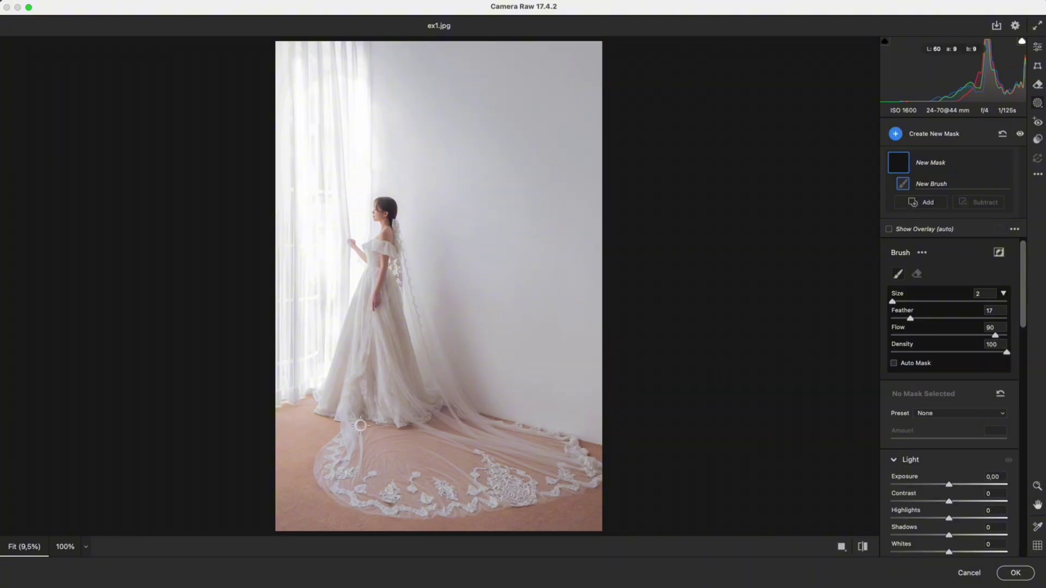
{"action": "key", "text": "bracketright"}
{"action": "key", "text": "bracketright"}
{"action": "left_click", "coordinate": [294, 413]}
{"action": "left_click", "coordinate": [889, 230]}
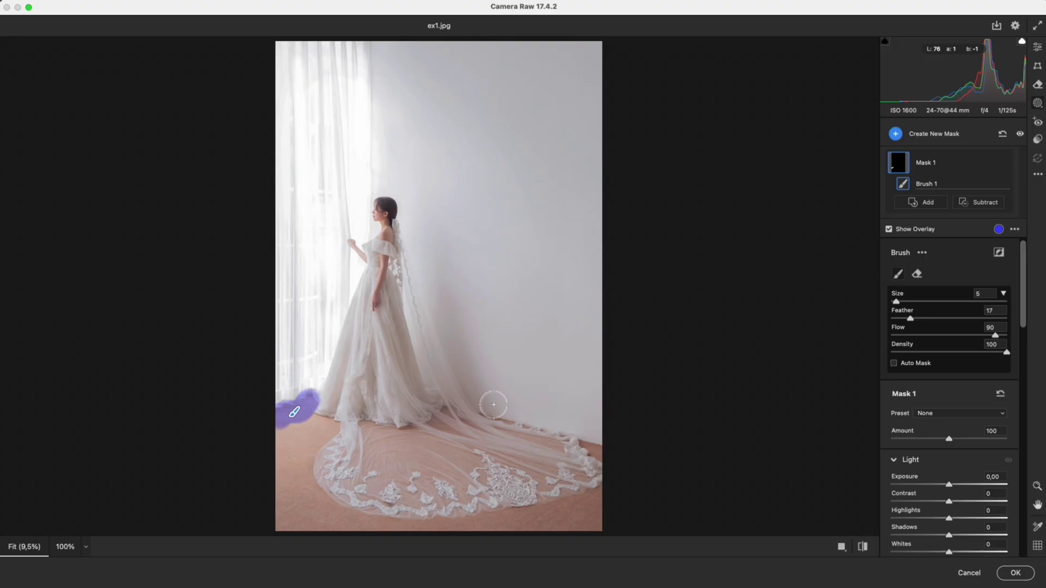
{"action": "mouse_move", "coordinate": [318, 419]}
{"action": "left_mouse_down"}
{"action": "mouse_move", "coordinate": [346, 434]}
{"action": "mouse_move", "coordinate": [482, 429]}
{"action": "mouse_move", "coordinate": [572, 506]}
{"action": "mouse_move", "coordinate": [281, 435]}
{"action": "mouse_move", "coordinate": [516, 532]}
{"action": "mouse_move", "coordinate": [369, 518]}
{"action": "left_mouse_up"}
{"action": "key", "text": "bracketright"}
{"action": "key", "text": "bracketright"}
{"action": "key", "text": "bracketright"}
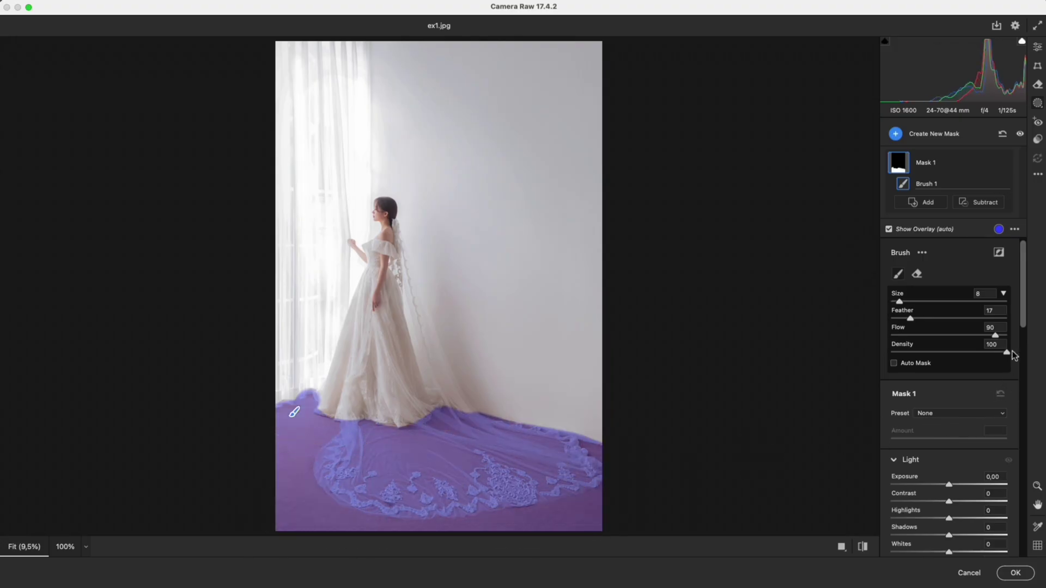
{"action": "left_click", "coordinate": [890, 229]}
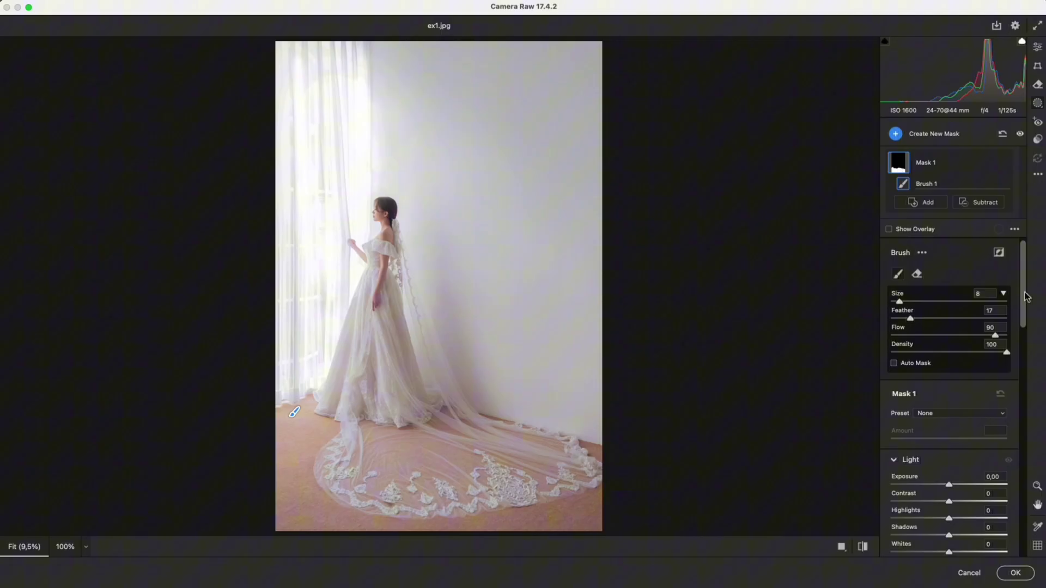
Give the mask Saturation -32, Clarity +32 and Dehaze -6.
{"action": "left_click_drag", "start_coordinate": [1024, 294], "coordinate": [1028, 364]}
{"action": "left_click_drag", "start_coordinate": [948, 495], "coordinate": [927, 500]}
{"action": "left_click_drag", "start_coordinate": [1018, 401], "coordinate": [1022, 464]}
{"action": "mouse_move", "coordinate": [951, 461]}
{"action": "left_mouse_down"}
{"action": "mouse_move", "coordinate": [965, 461]}
{"action": "mouse_move", "coordinate": [946, 479]}
{"action": "left_mouse_up"}
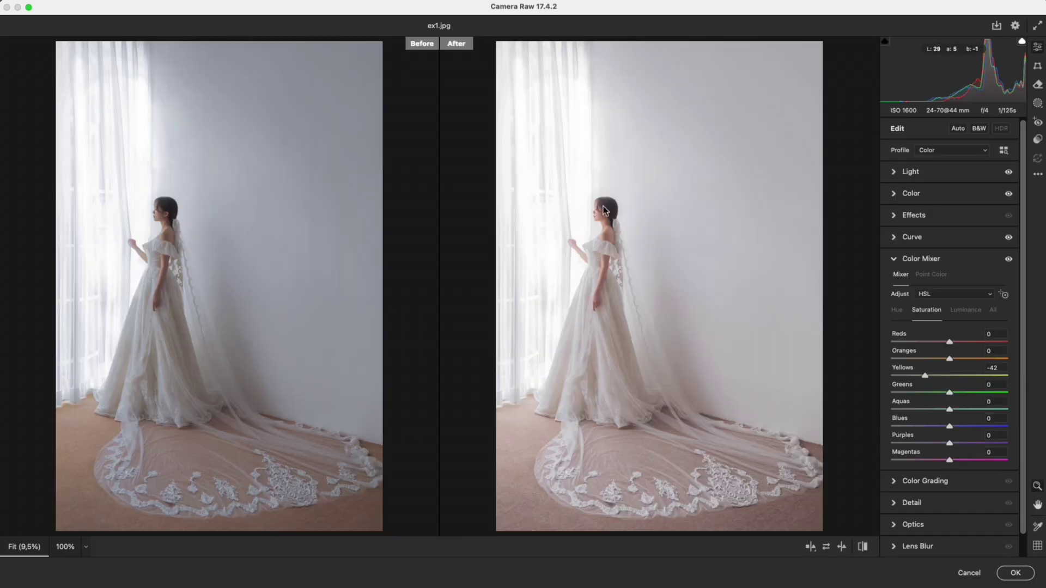
Zoom and pan the before/after view over the face and lace, then fit to screen.
{"action": "scroll", "coordinate": [638, 250], "scroll_direction": "up", "scroll_amount": 5}
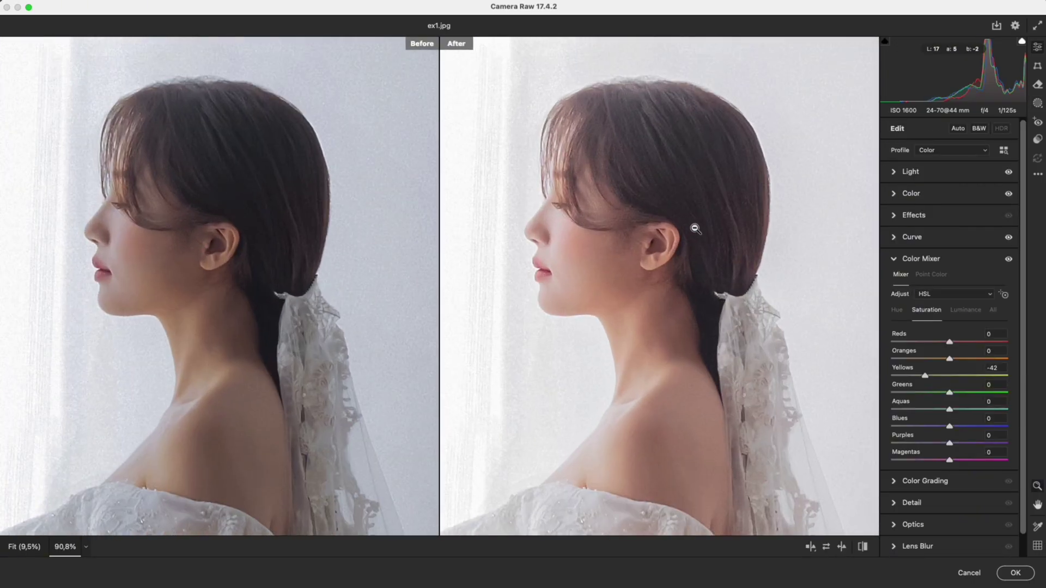
{"action": "scroll", "coordinate": [638, 250], "scroll_direction": "down", "scroll_amount": 5}
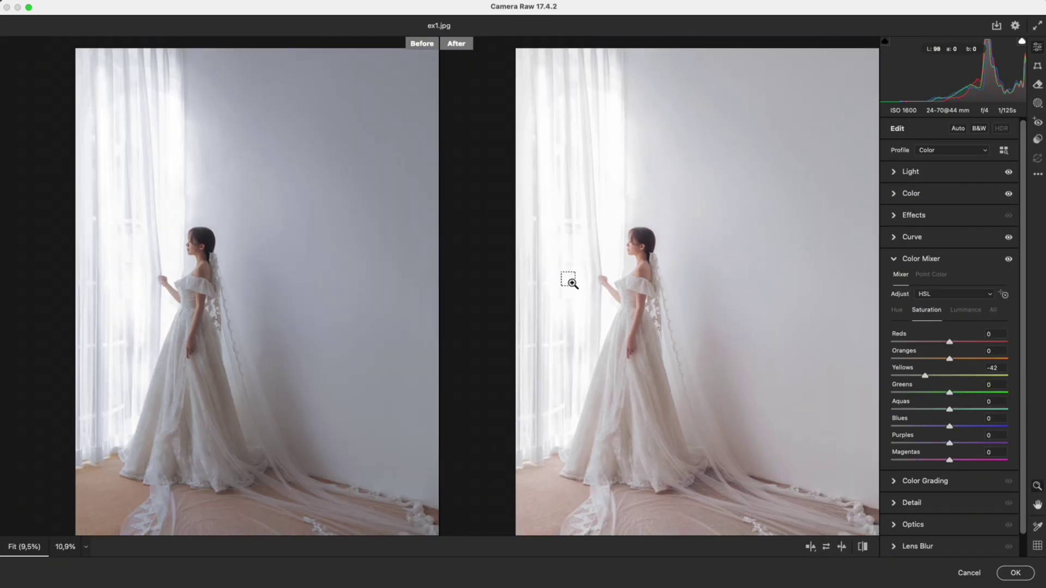
{"action": "scroll", "coordinate": [585, 373], "scroll_direction": "up", "scroll_amount": 5}
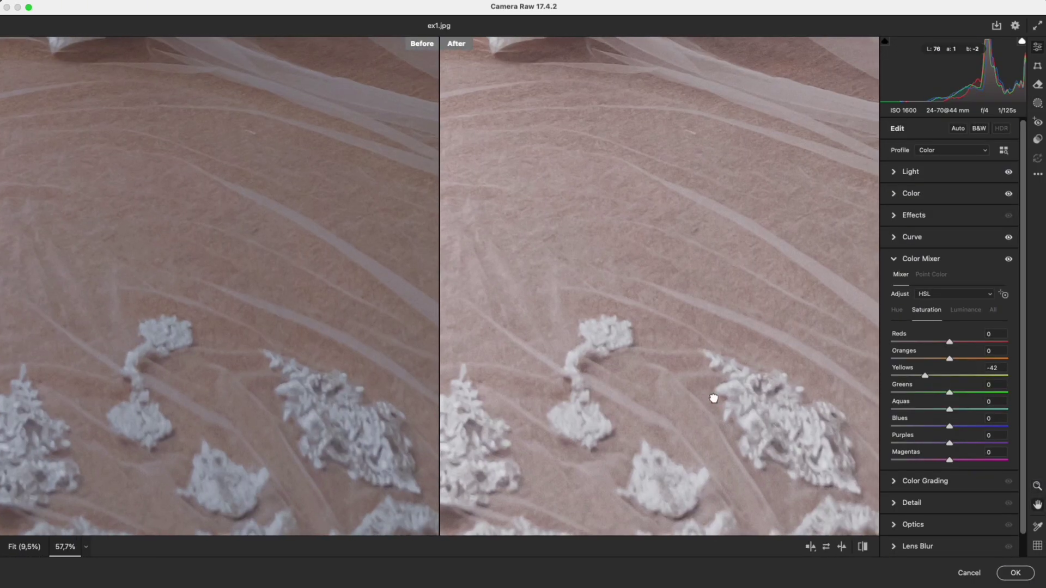
{"action": "left_click_drag", "start_coordinate": [714, 397], "coordinate": [424, 395]}
{"action": "key", "text": "super+0"}
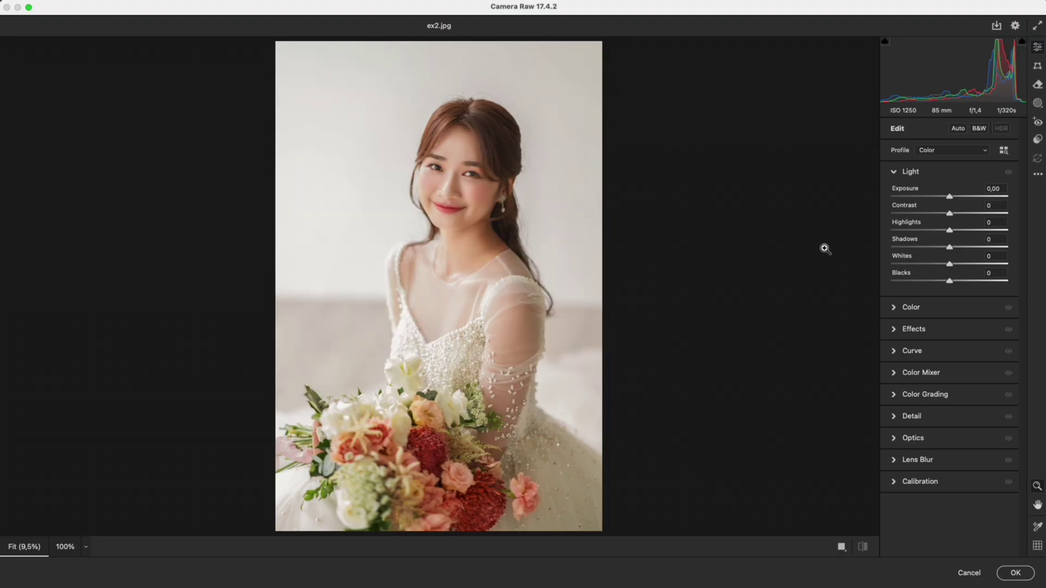
Set Highlights to -64 and Whites to about +50, and cool the white balance slightly.
{"action": "left_click_drag", "start_coordinate": [948, 230], "coordinate": [912, 232]}
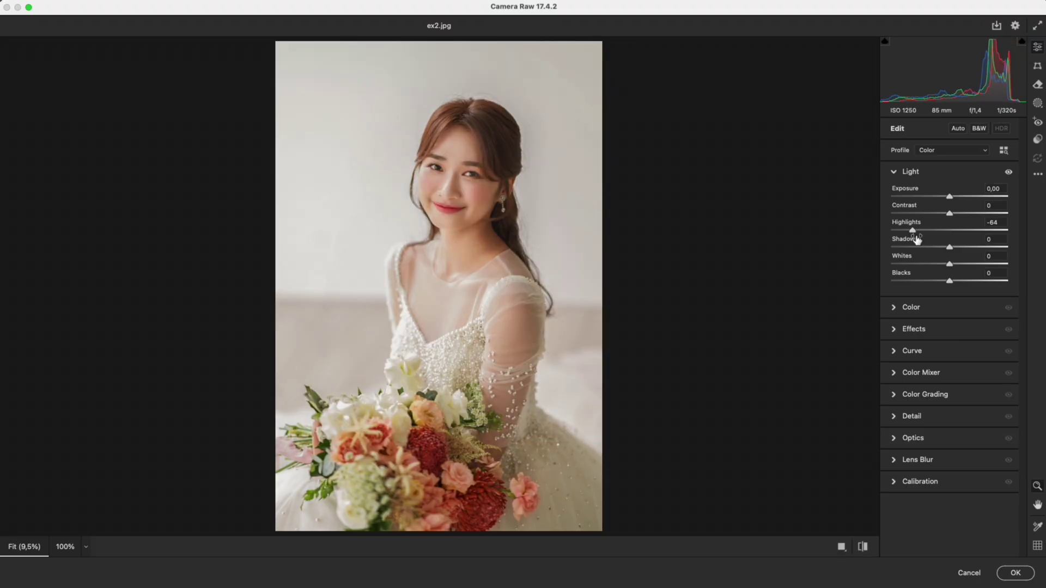
{"action": "left_click_drag", "start_coordinate": [954, 263], "coordinate": [979, 265]}
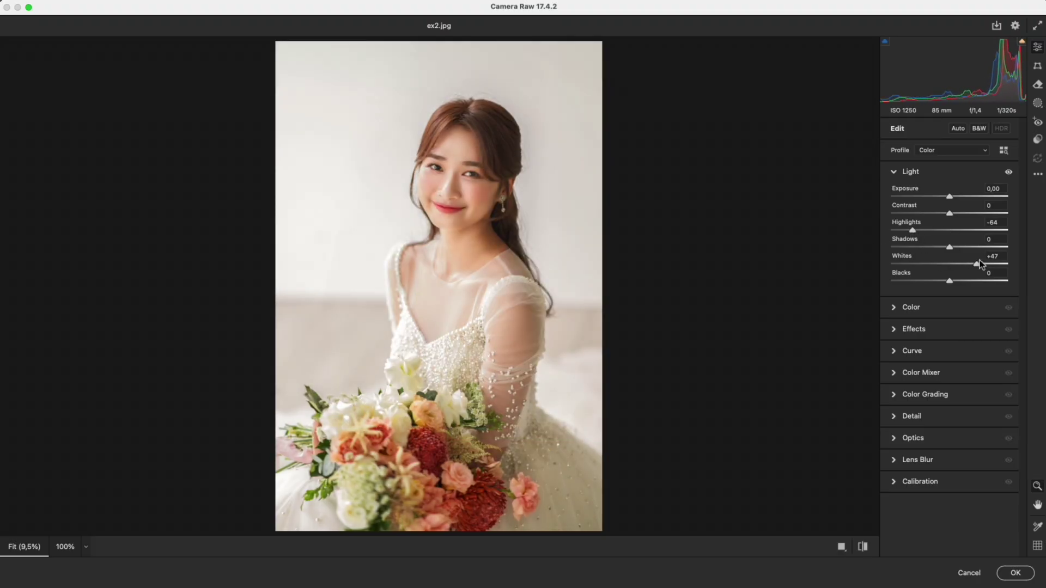
{"action": "left_click", "coordinate": [947, 305]}
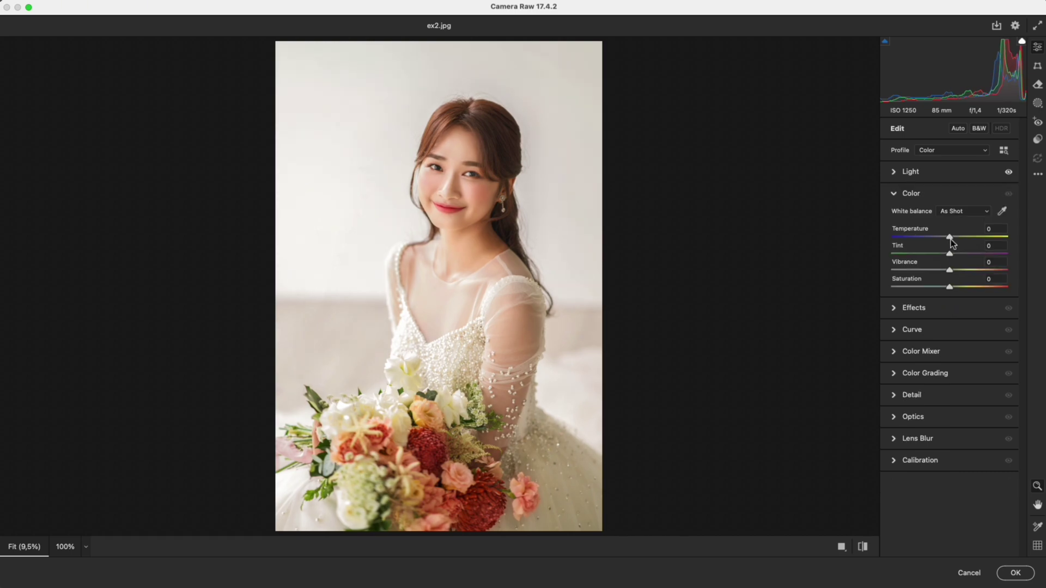
{"action": "left_click_drag", "start_coordinate": [949, 238], "coordinate": [947, 238]}
Raise Exposure to +0.20, Shadows to +20 and Contrast to +17.
{"action": "left_click", "coordinate": [943, 173]}
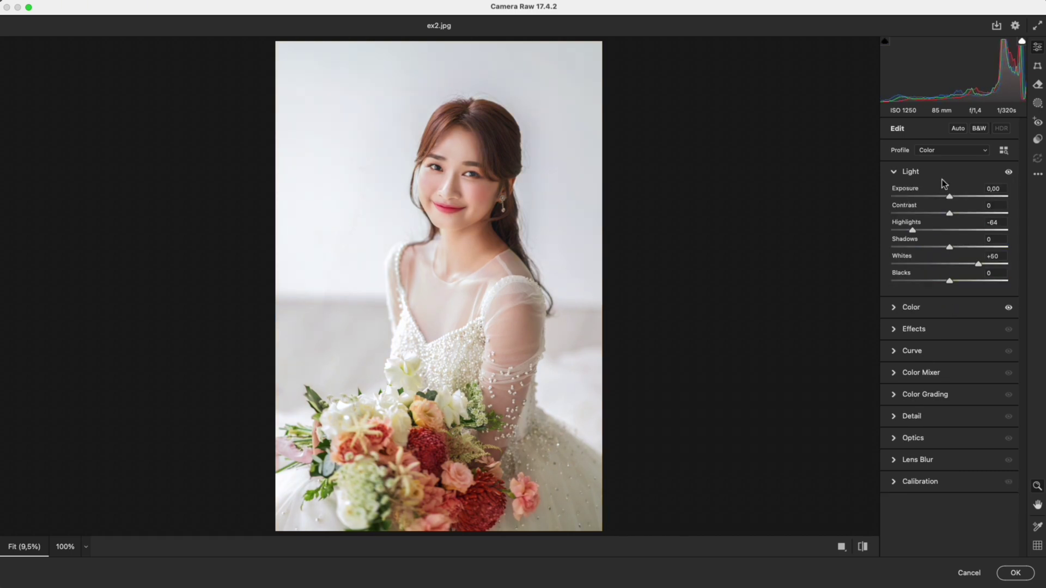
{"action": "left_click_drag", "start_coordinate": [948, 197], "coordinate": [951, 198]}
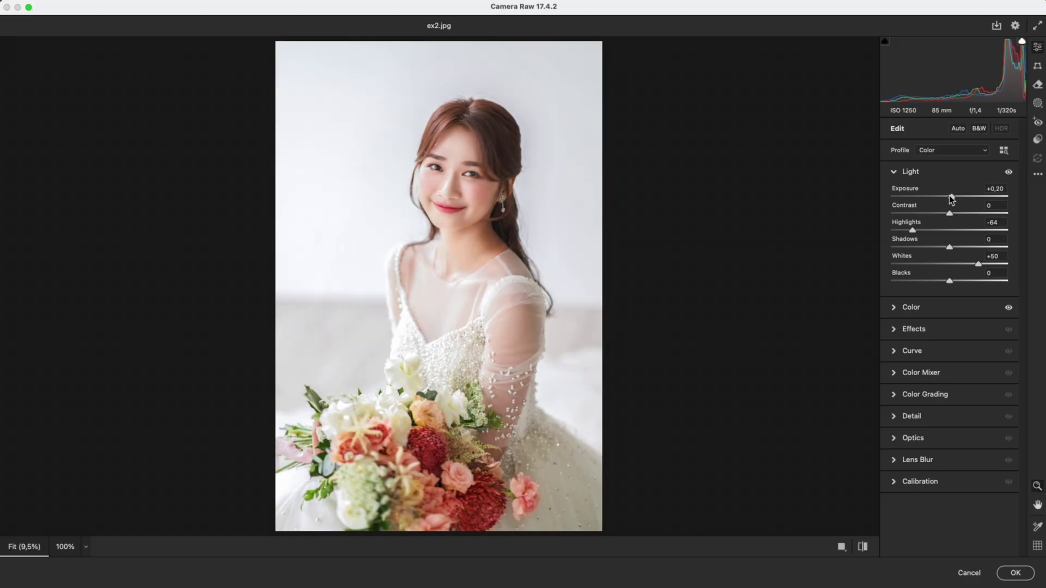
{"action": "left_click_drag", "start_coordinate": [950, 248], "coordinate": [964, 250]}
{"action": "left_click_drag", "start_coordinate": [954, 214], "coordinate": [961, 217]}
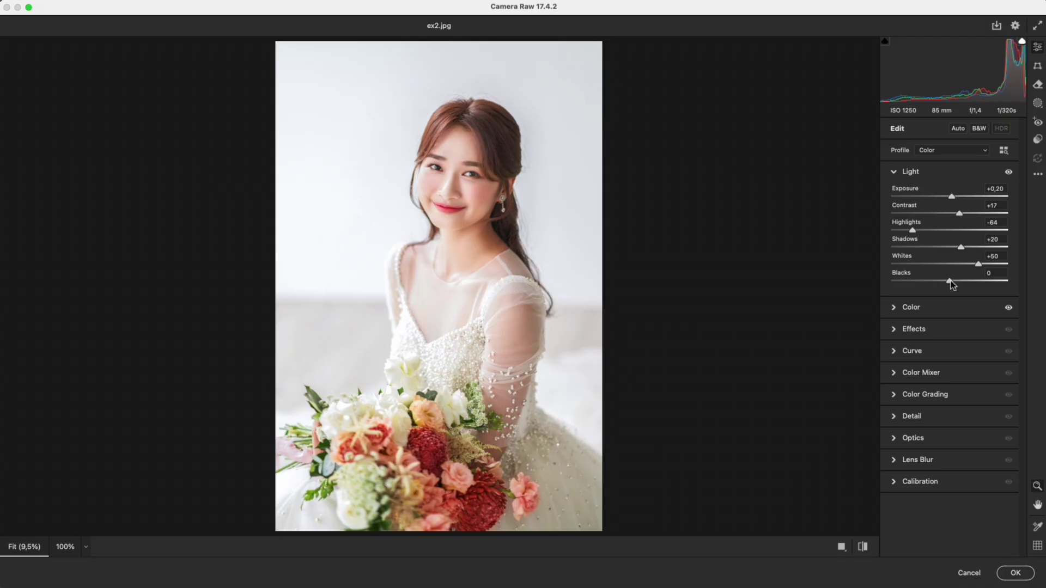
Add shadow and midtone curve points, raise the black point to 10 and cap whites at 245.
{"action": "left_click", "coordinate": [926, 351]}
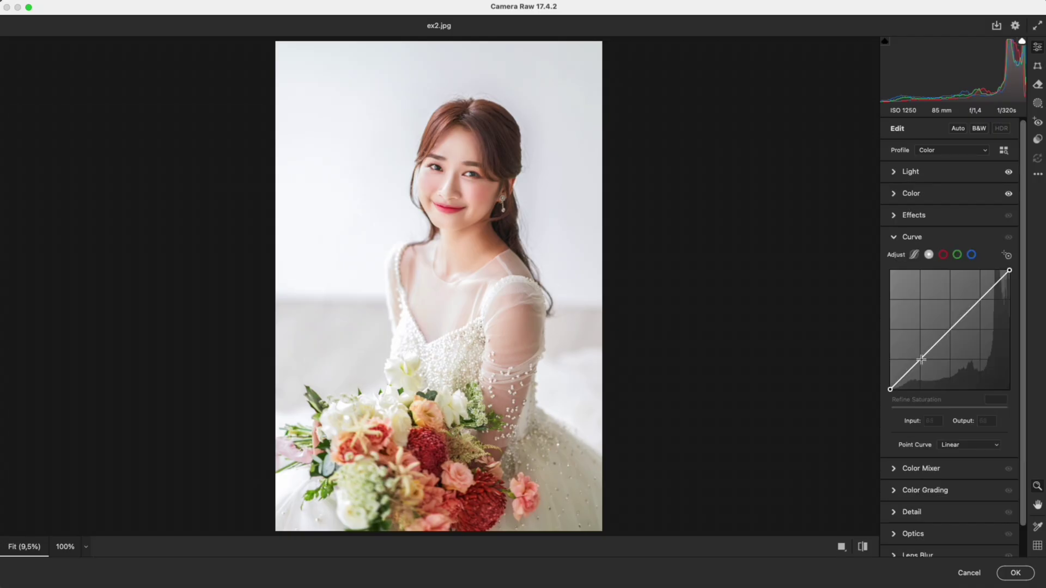
{"action": "left_click", "coordinate": [920, 358]}
{"action": "left_click", "coordinate": [949, 327]}
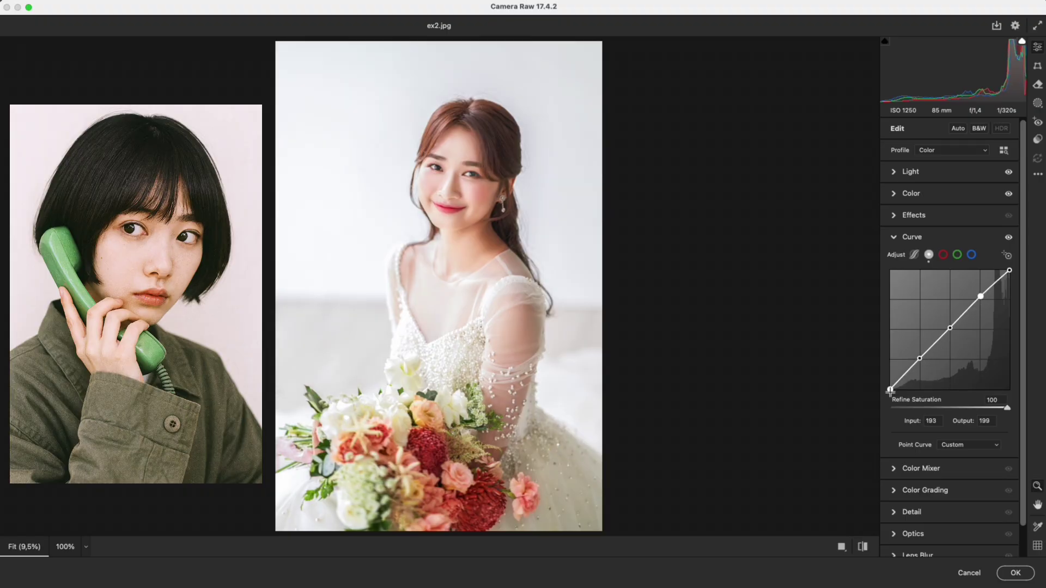
{"action": "left_click_drag", "start_coordinate": [890, 389], "coordinate": [890, 384]}
{"action": "left_click_drag", "start_coordinate": [1009, 271], "coordinate": [1009, 275]}
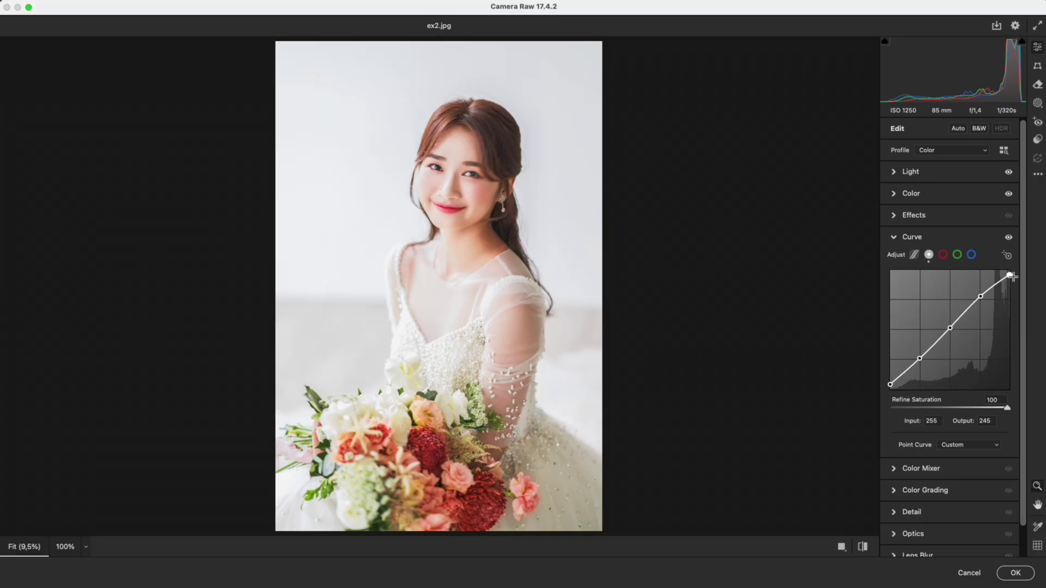
Raise Red and Green Primary Saturation to +4 in Calibration.
{"action": "scroll", "coordinate": [954, 411], "scroll_direction": "down", "scroll_amount": 2}
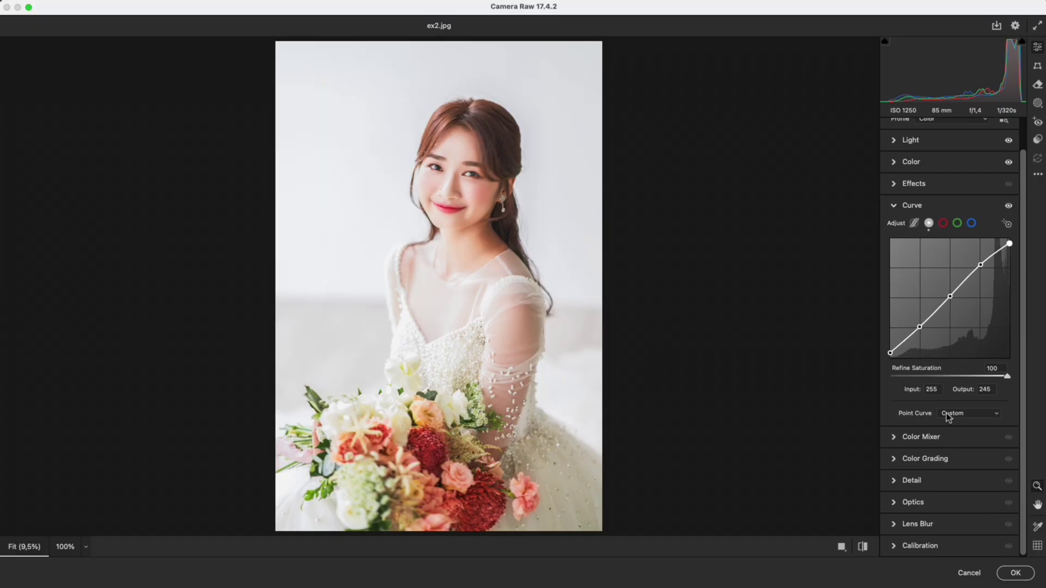
{"action": "left_click", "coordinate": [944, 542]}
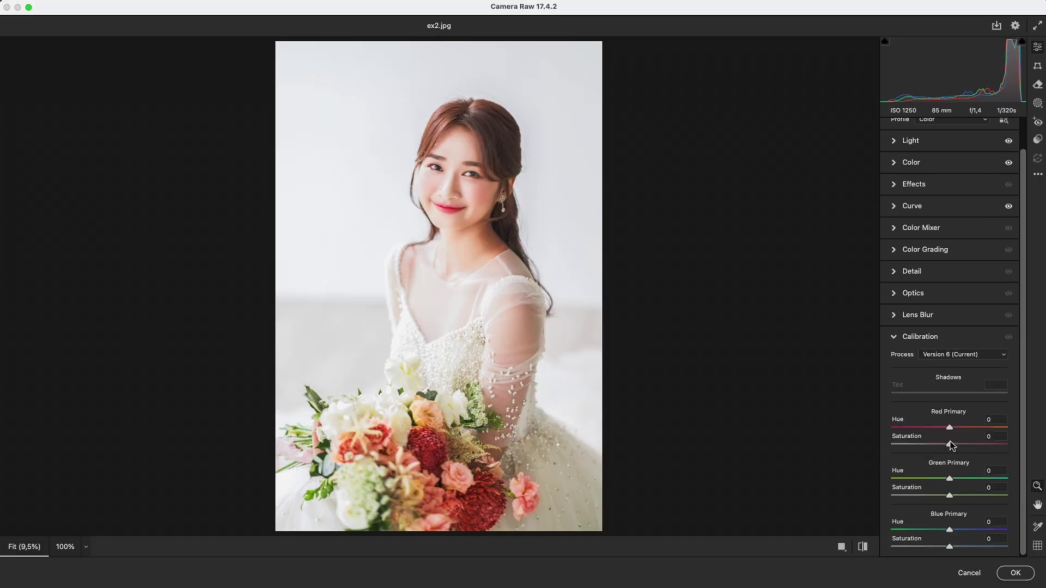
{"action": "left_click_drag", "start_coordinate": [950, 441], "coordinate": [953, 440]}
{"action": "left_click_drag", "start_coordinate": [950, 495], "coordinate": [952, 495]}
Lift the red curve's midtones from 132 to 139.
{"action": "left_click", "coordinate": [912, 206]}
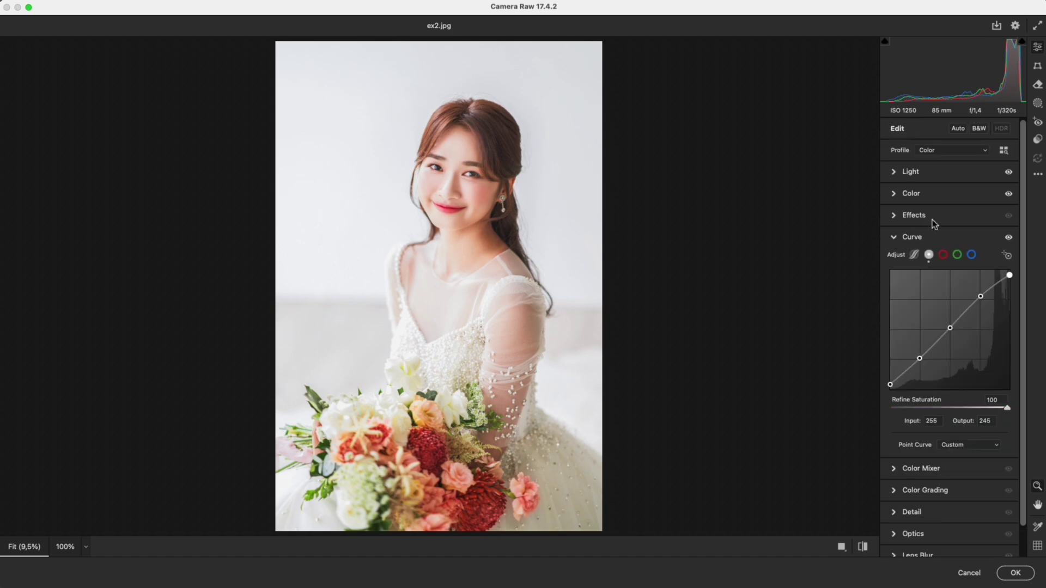
{"action": "left_click", "coordinate": [943, 254]}
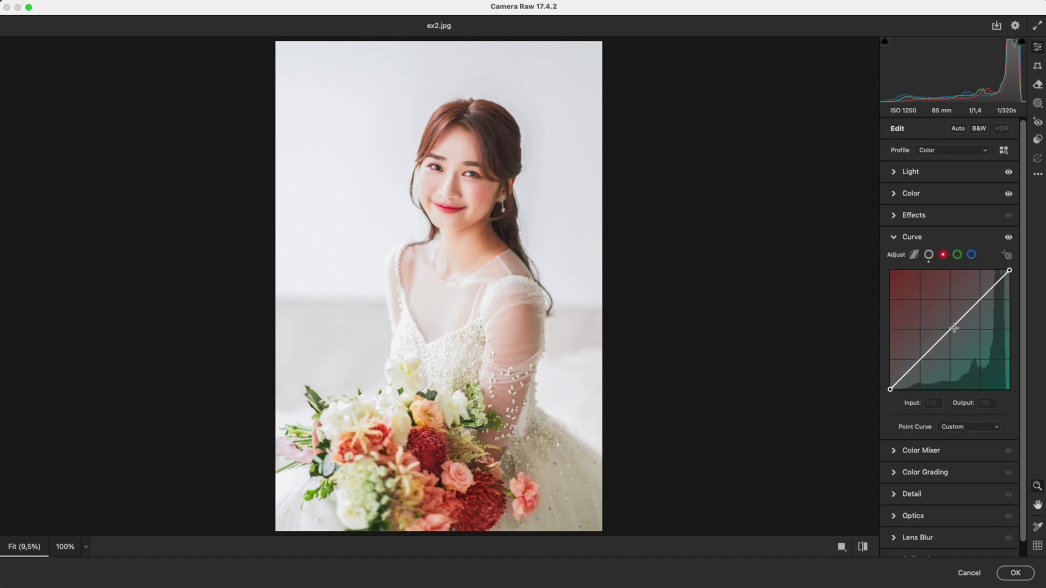
{"action": "left_click_drag", "start_coordinate": [953, 328], "coordinate": [951, 325]}
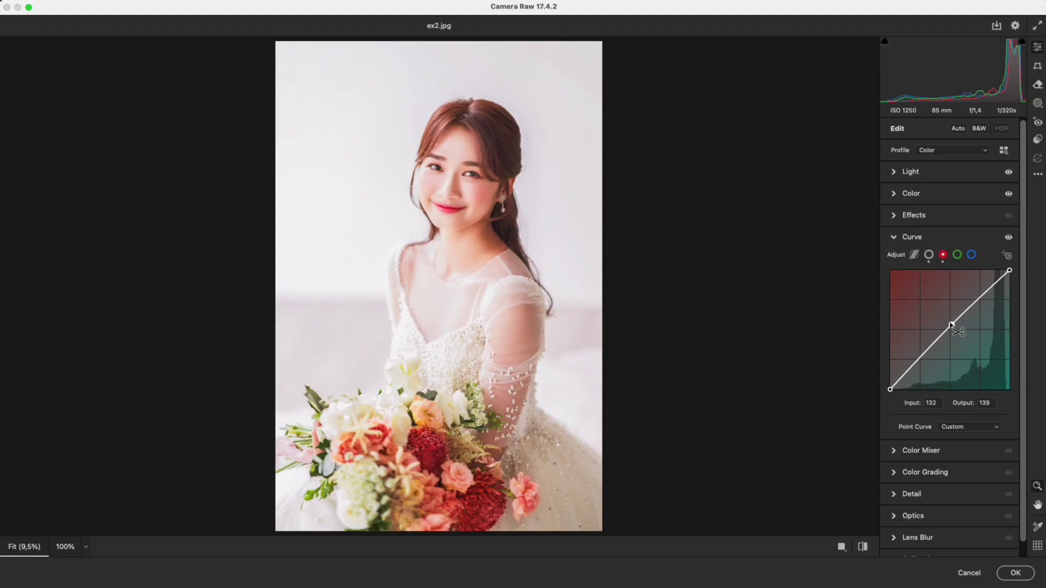
Add blue curve points taking 40→29 and 238→232, deleting the extra top point.
{"action": "left_click", "coordinate": [971, 254]}
{"action": "left_click", "coordinate": [980, 299]}
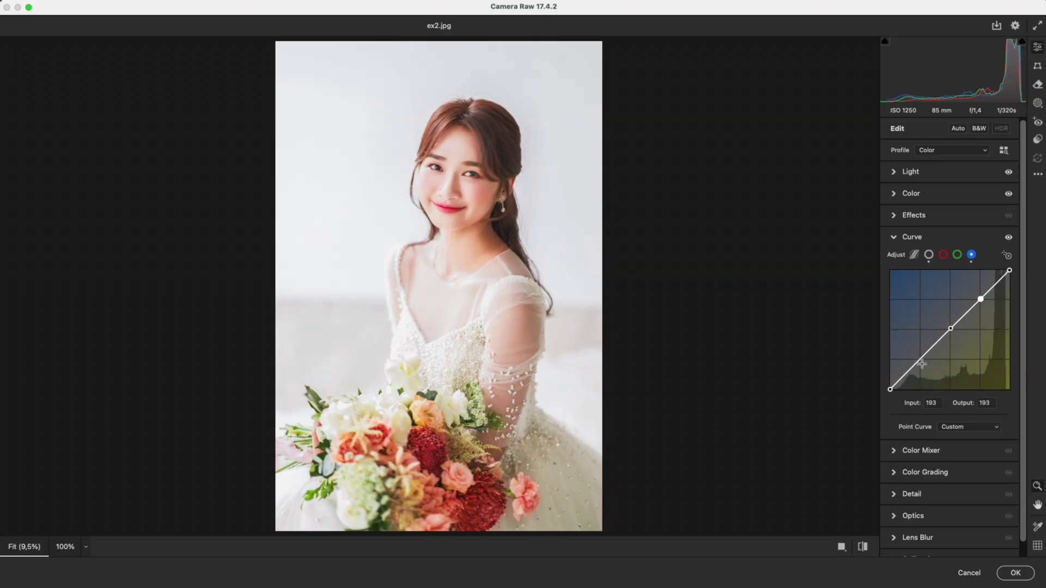
{"action": "left_click", "coordinate": [921, 364]}
{"action": "left_click_drag", "start_coordinate": [913, 370], "coordinate": [909, 376]}
{"action": "left_click", "coordinate": [1002, 282]}
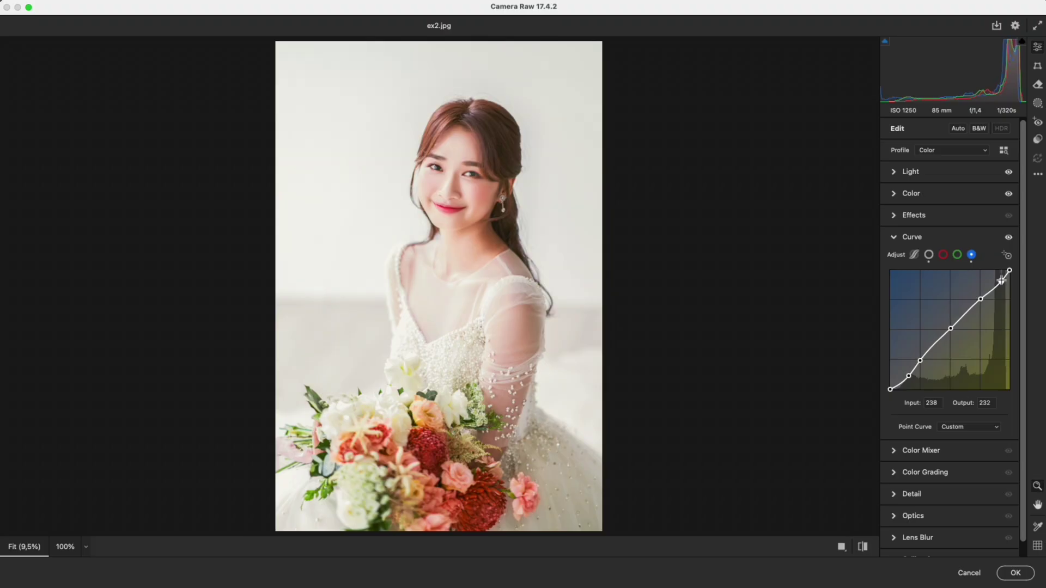
{"action": "key", "text": "Delete"}
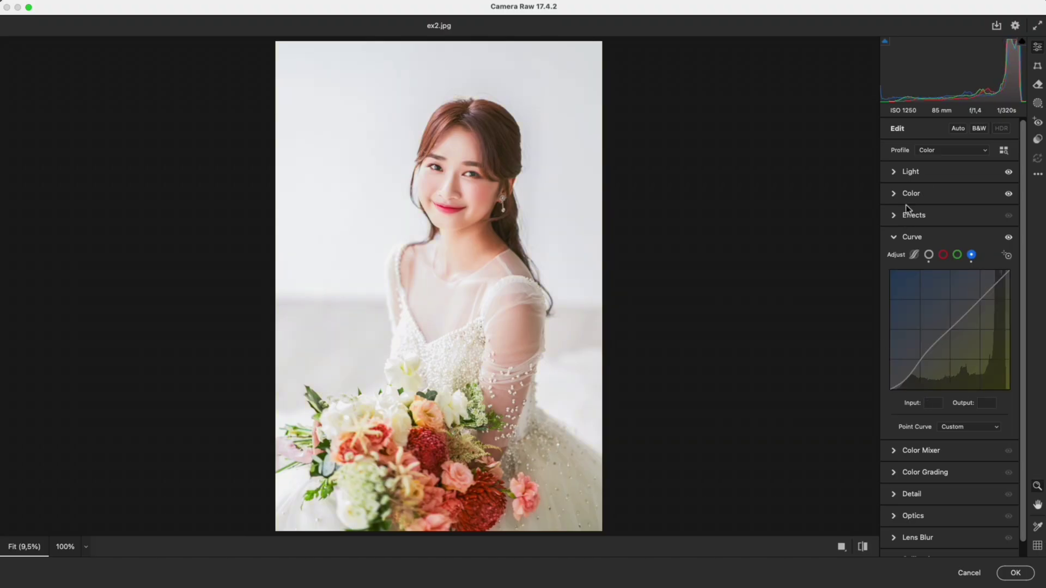
Compare the bridal portrait Before/After side by side, zooming into the face and back to Fit.
{"action": "left_click", "coordinate": [926, 174]}
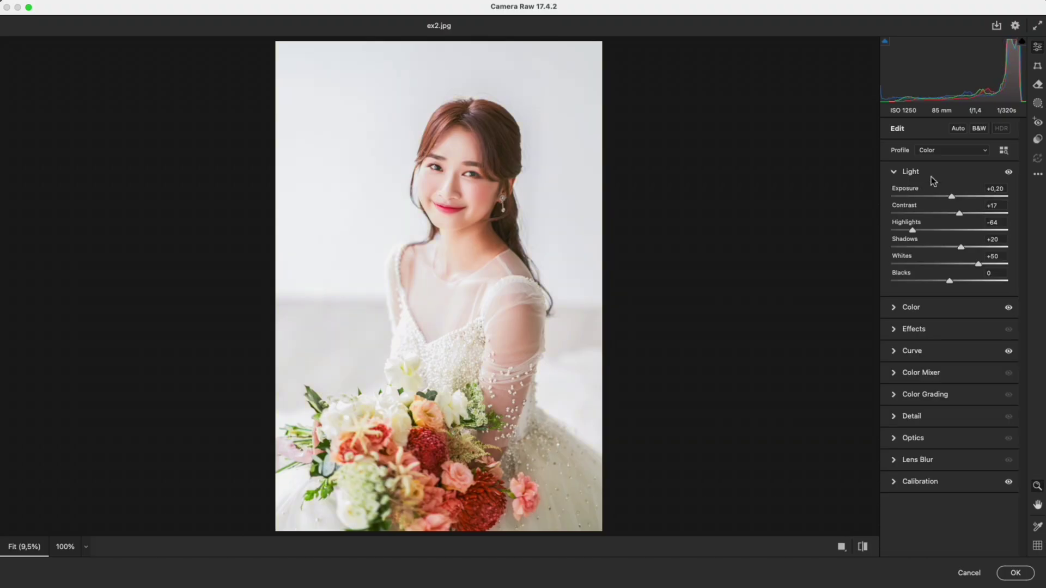
{"action": "left_click", "coordinate": [842, 547]}
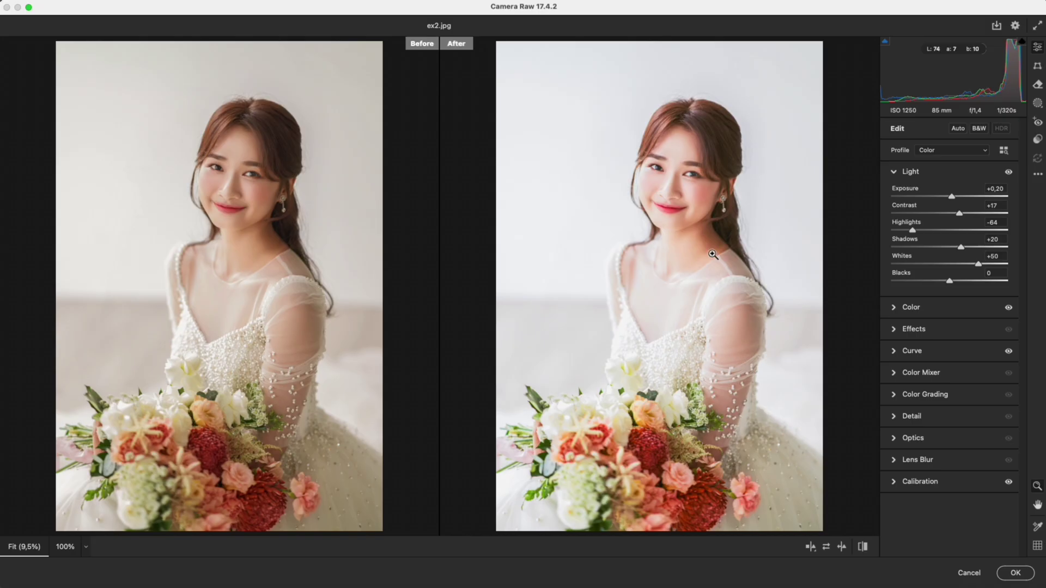
{"action": "scroll", "coordinate": [683, 195], "scroll_direction": "up", "scroll_amount": 5}
{"action": "left_click_drag", "start_coordinate": [706, 198], "coordinate": [727, 289]}
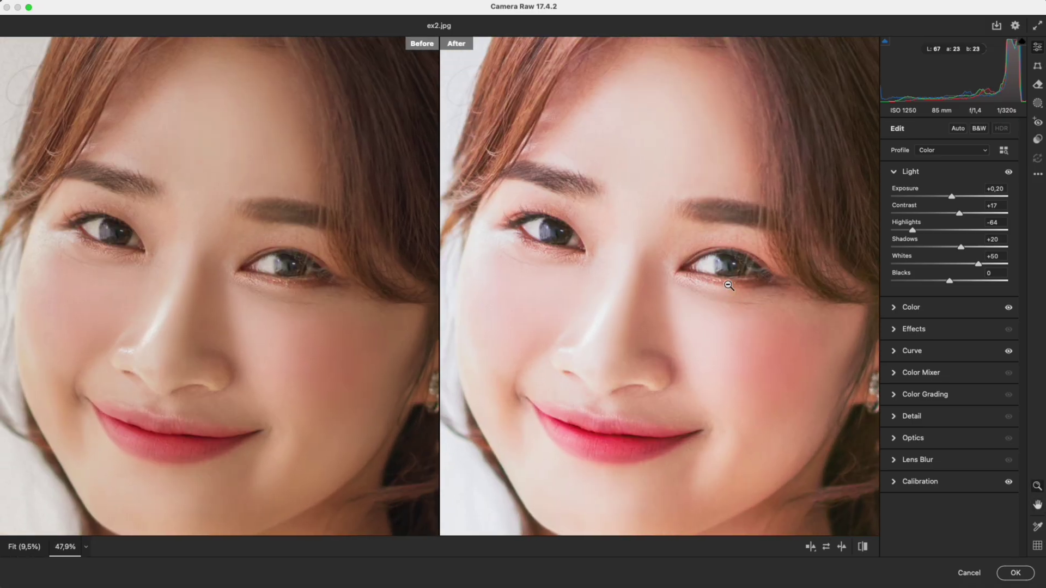
{"action": "left_click", "coordinate": [729, 285]}
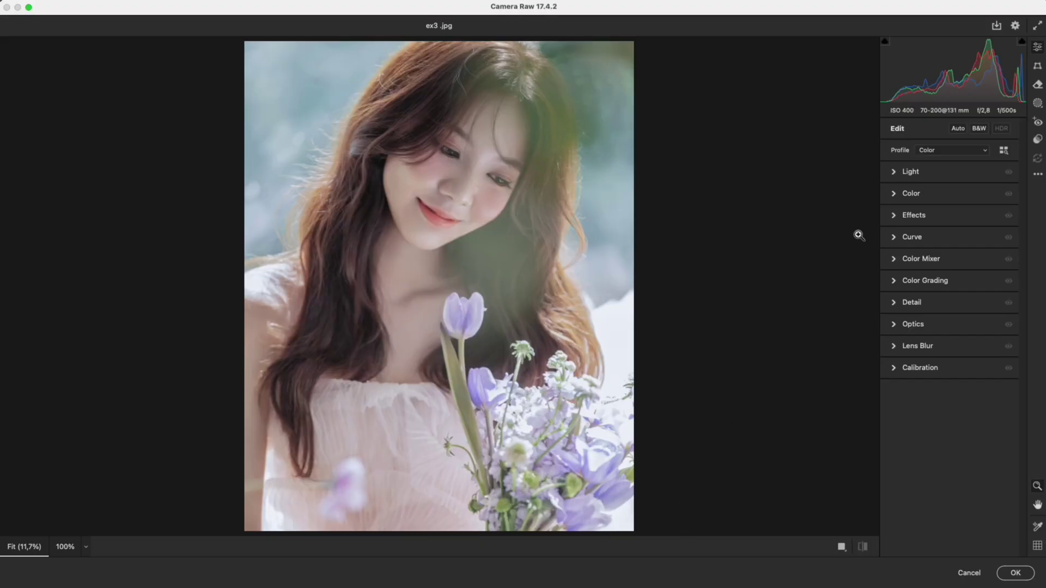
Set Highlights to -59, raise Whites, and boost Vibrance to +28.
{"action": "left_click", "coordinate": [929, 174]}
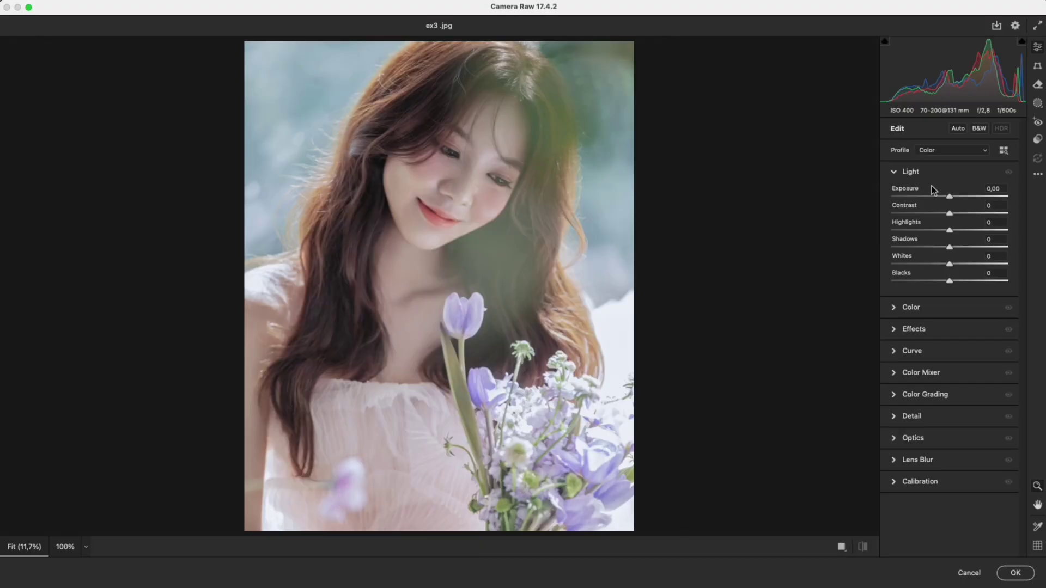
{"action": "left_click_drag", "start_coordinate": [950, 230], "coordinate": [916, 230]}
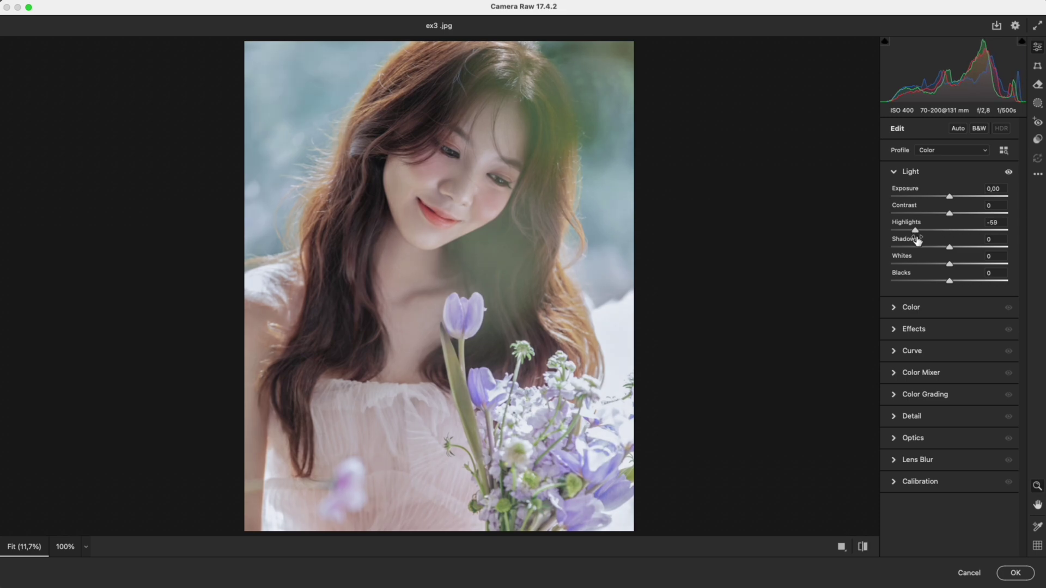
{"action": "mouse_move", "coordinate": [950, 263]}
{"action": "left_mouse_down"}
{"action": "mouse_move", "coordinate": [988, 263]}
{"action": "mouse_move", "coordinate": [954, 271]}
{"action": "mouse_move", "coordinate": [966, 271]}
{"action": "left_mouse_up"}
{"action": "left_click", "coordinate": [943, 307]}
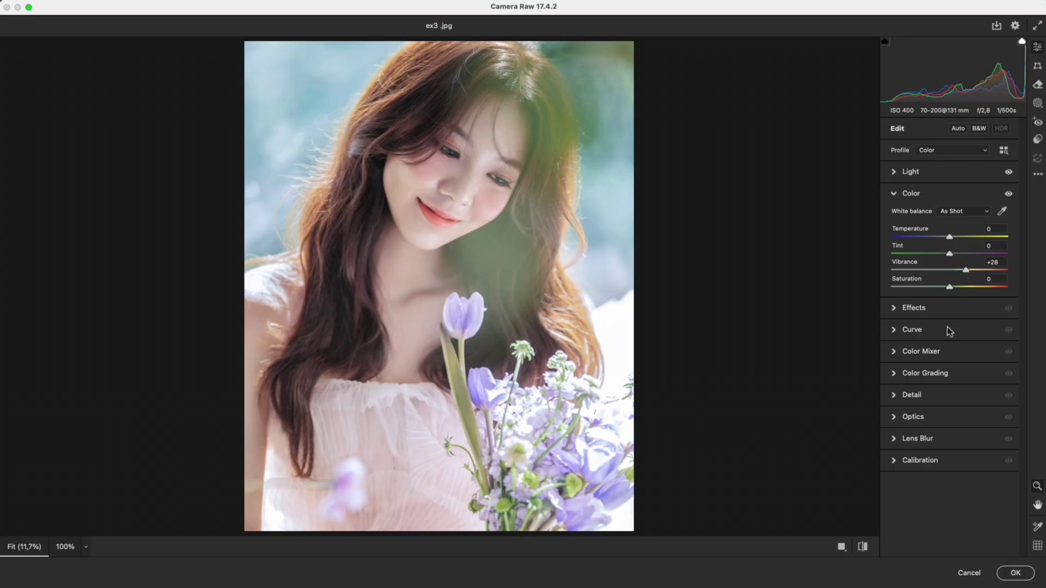
Lift the red and blue curve midtones (to 132 and 134) and warm Temperature to +9.
{"action": "left_click", "coordinate": [947, 329]}
{"action": "left_click", "coordinate": [943, 254]}
{"action": "mouse_move", "coordinate": [950, 329]}
{"action": "left_mouse_down"}
{"action": "mouse_move", "coordinate": [949, 311]}
{"action": "mouse_move", "coordinate": [950, 326]}
{"action": "left_mouse_up"}
{"action": "left_click", "coordinate": [971, 255]}
{"action": "left_click", "coordinate": [950, 325]}
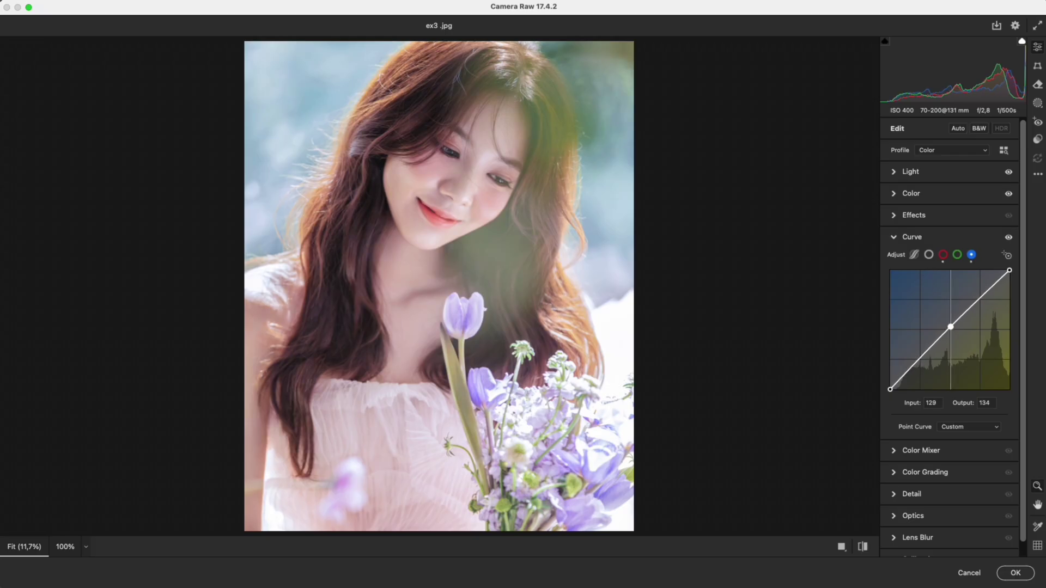
{"action": "left_click", "coordinate": [943, 199]}
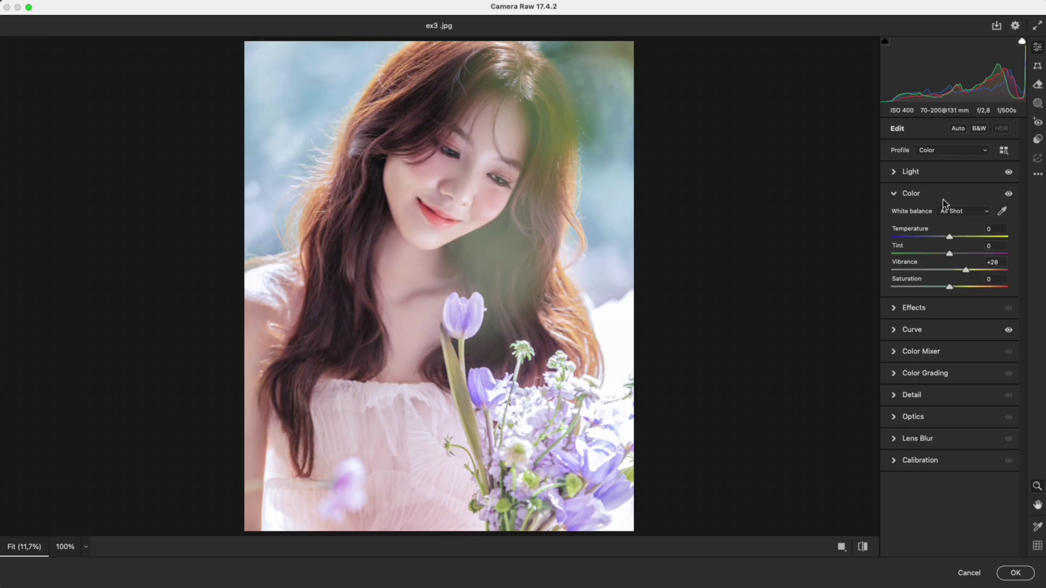
{"action": "left_click_drag", "start_coordinate": [950, 237], "coordinate": [955, 244]}
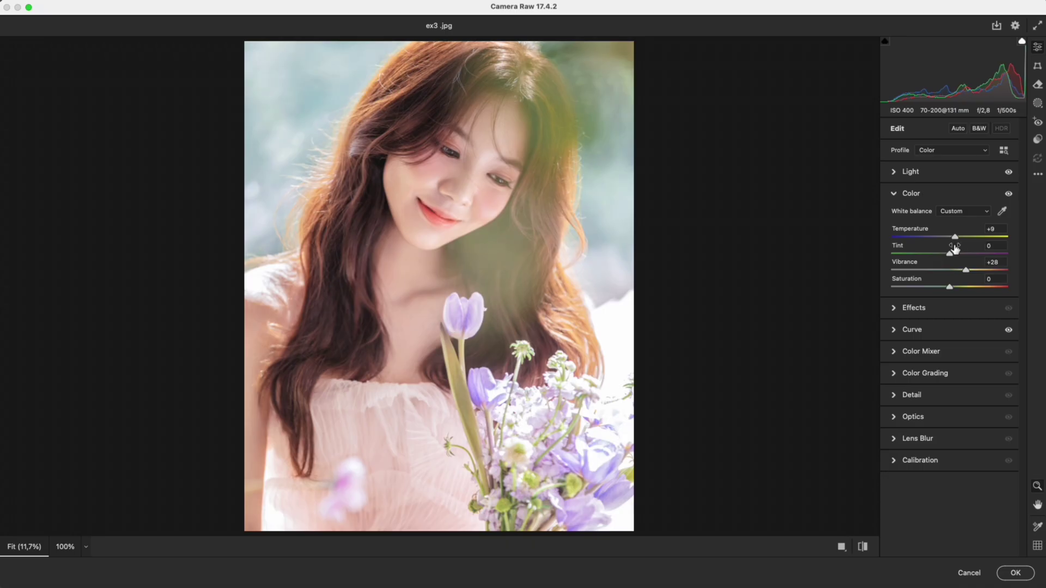
Set Green Primary Hue to +22 and add shadow, midtone and highlight points on the RGB curve.
{"action": "left_click", "coordinate": [950, 460]}
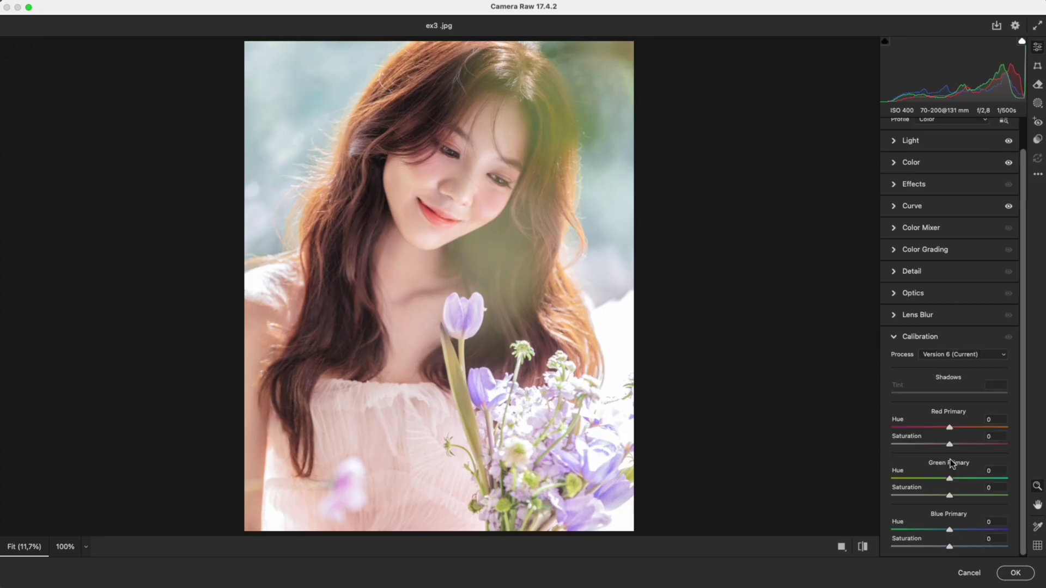
{"action": "left_click_drag", "start_coordinate": [949, 478], "coordinate": [957, 479]}
{"action": "left_click", "coordinate": [940, 209]}
{"action": "left_click", "coordinate": [929, 255]}
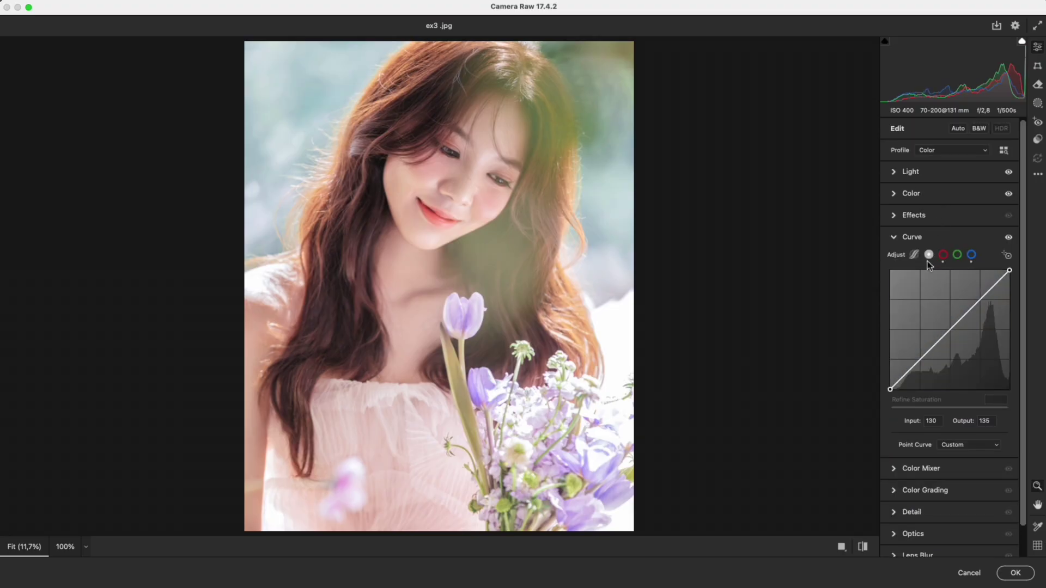
{"action": "left_click", "coordinate": [919, 360]}
{"action": "left_click", "coordinate": [950, 329]}
{"action": "left_click", "coordinate": [981, 298]}
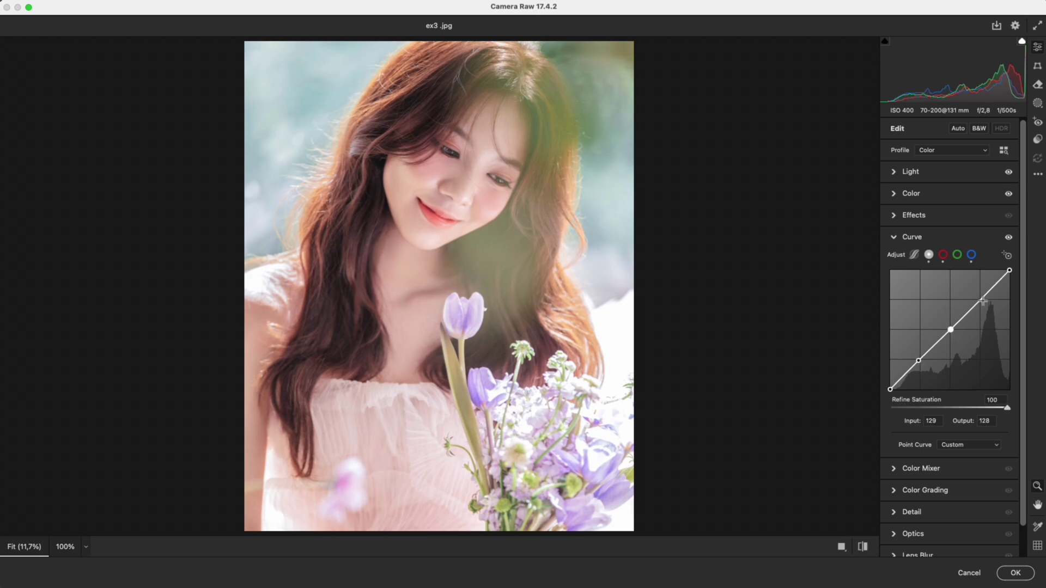
Fade the RGB curve by lifting blacks and capping whites at 230, then set Contrast +15.
{"action": "left_click_drag", "start_coordinate": [890, 389], "coordinate": [890, 384]}
{"action": "left_click_drag", "start_coordinate": [1009, 270], "coordinate": [1010, 283]}
{"action": "left_click", "coordinate": [950, 172]}
{"action": "left_click_drag", "start_coordinate": [949, 213], "coordinate": [958, 213]}
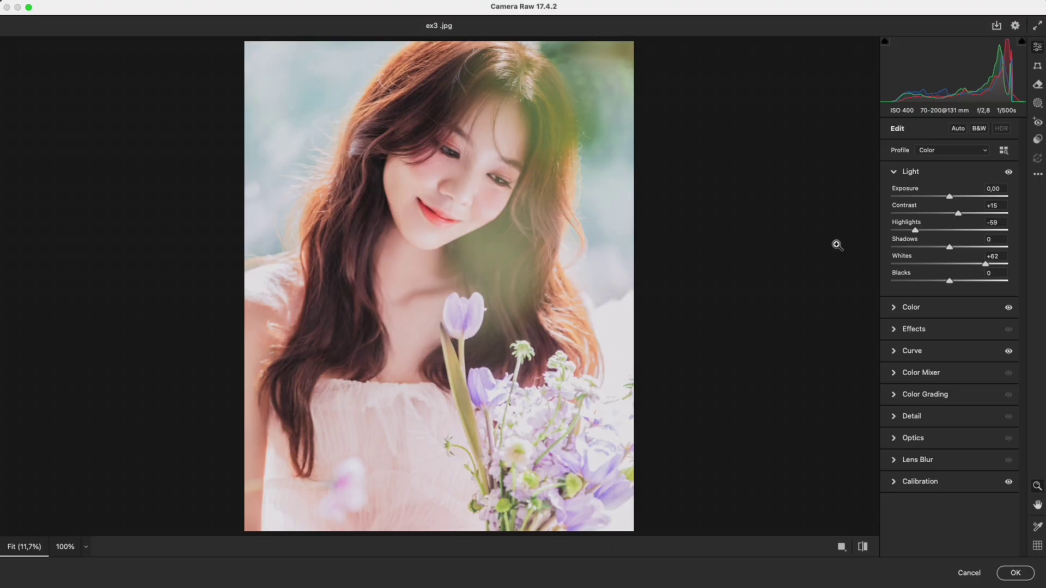
Switch ex3.jpg to the side-by-side Before/After view with Q.
{"action": "key", "text": "q"}
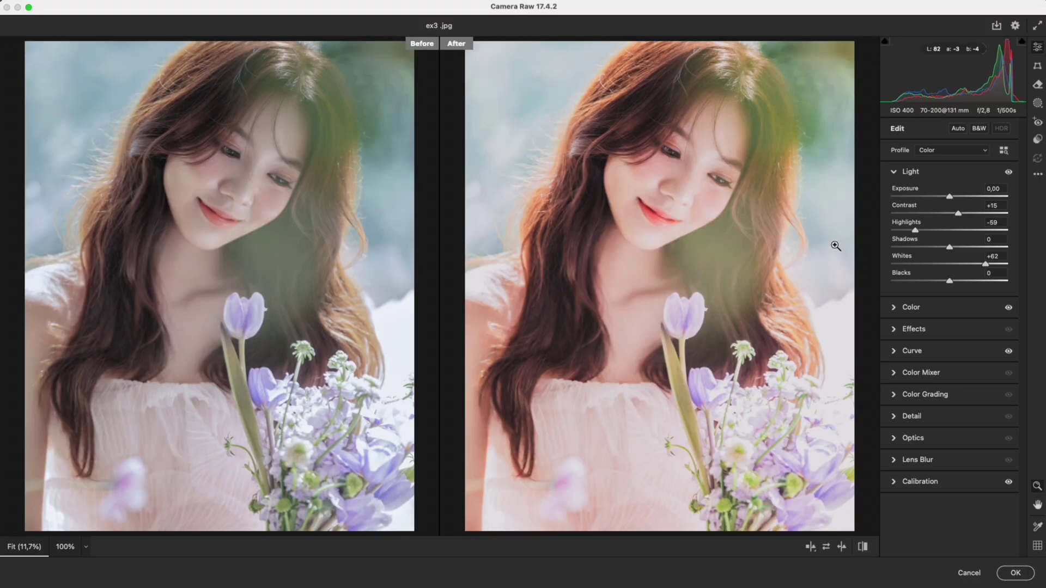